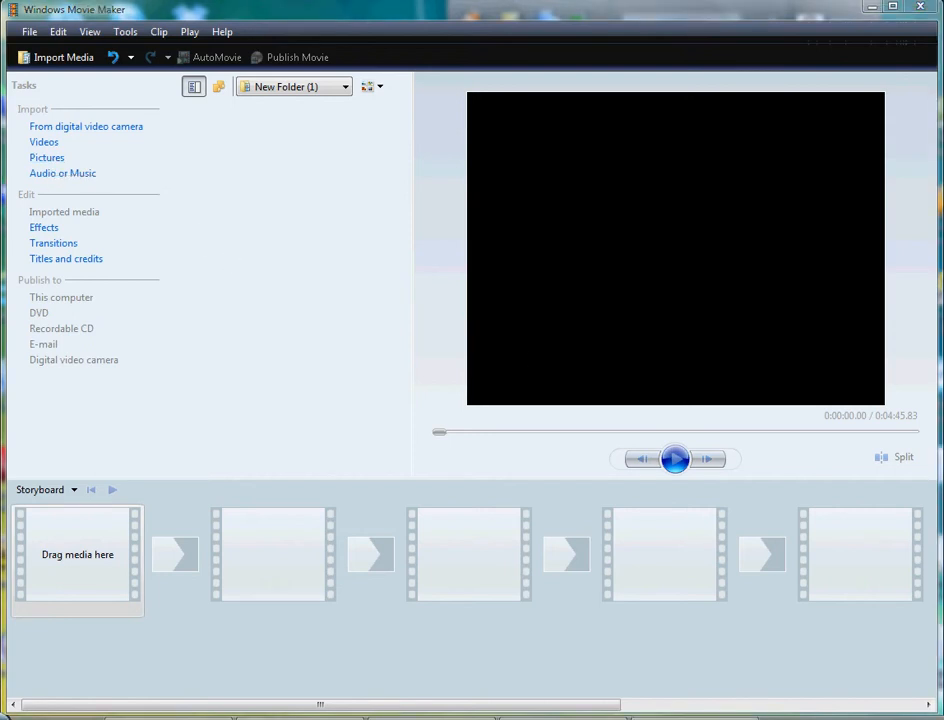
# Step: Import the pictures DSC00238, DSC00258 and DSC00262 from the Zoo Pictures folder into the imported media collection
pyautogui.click(431, 718)
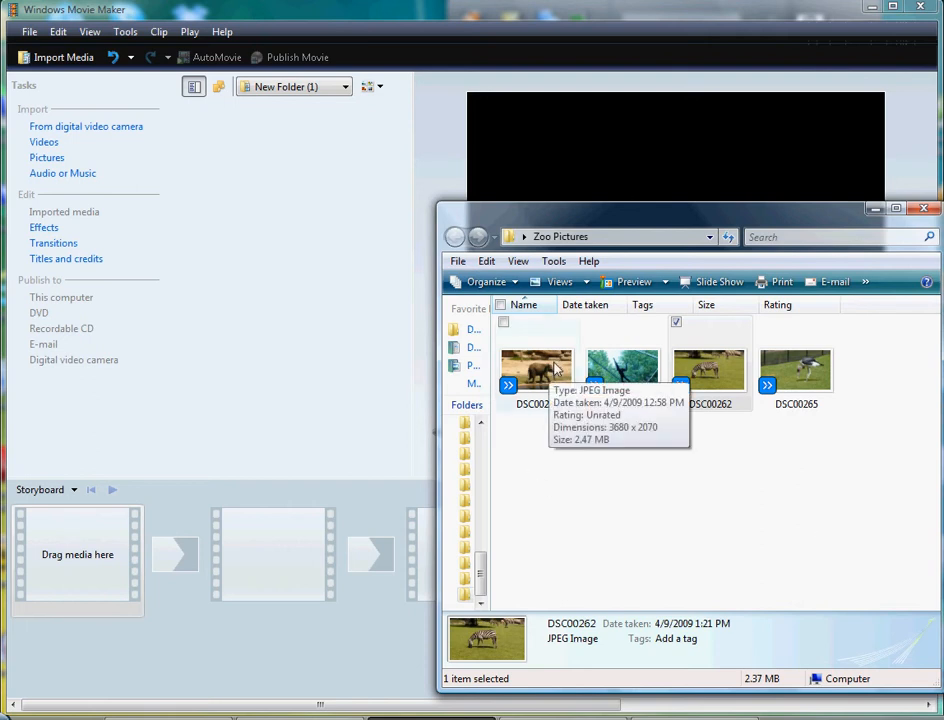
pyautogui.moveTo(556, 370); pyautogui.dragTo(218, 212)
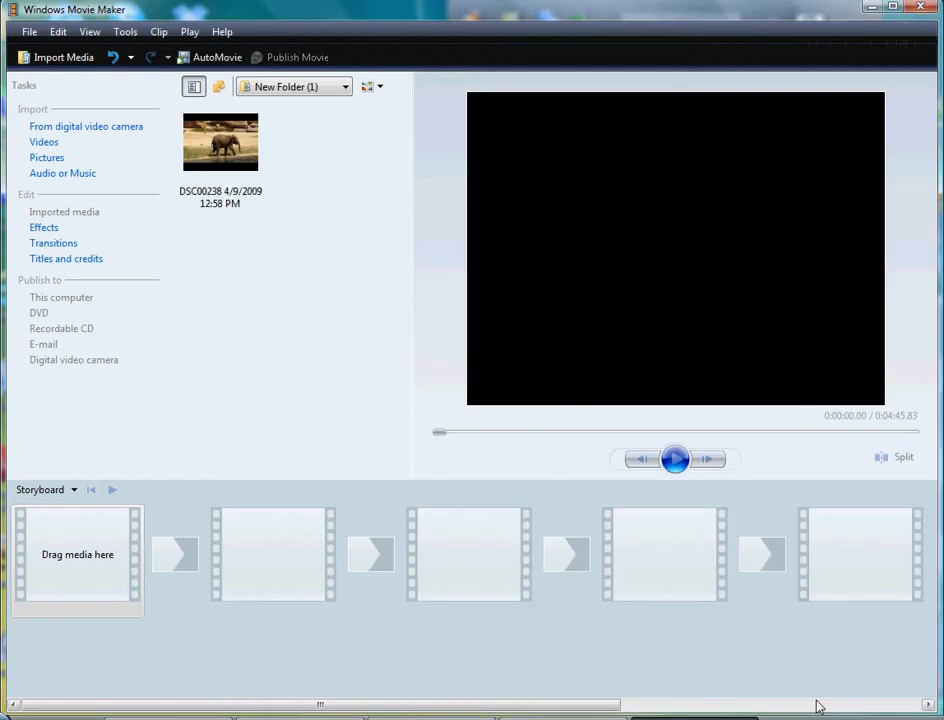
pyautogui.click(432, 718)
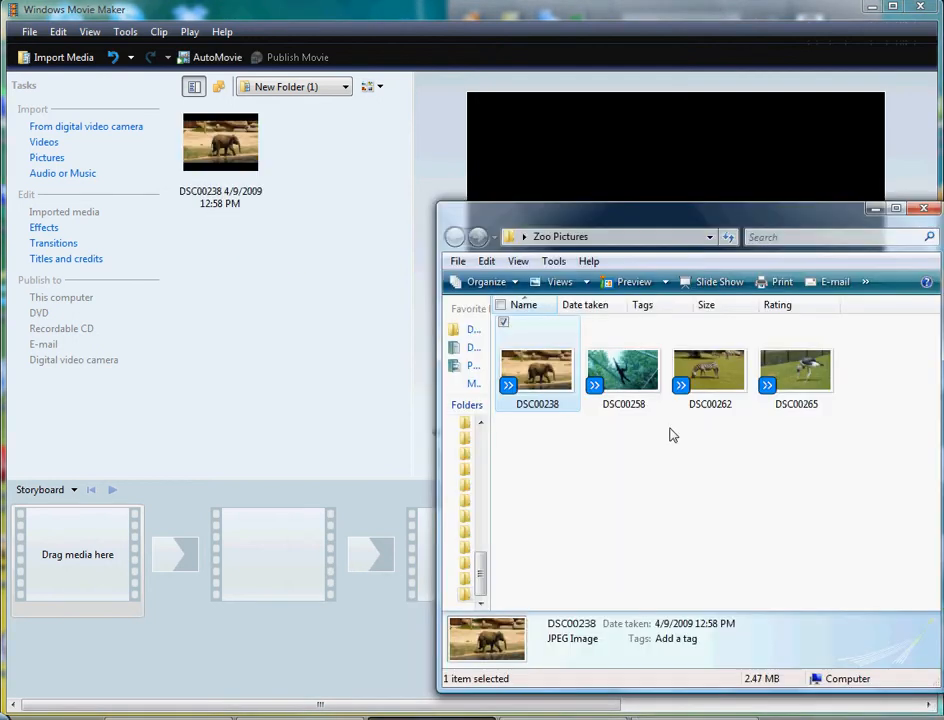
pyautogui.click(630, 388)
pyautogui.moveTo(630, 388); pyautogui.dragTo(345, 178)
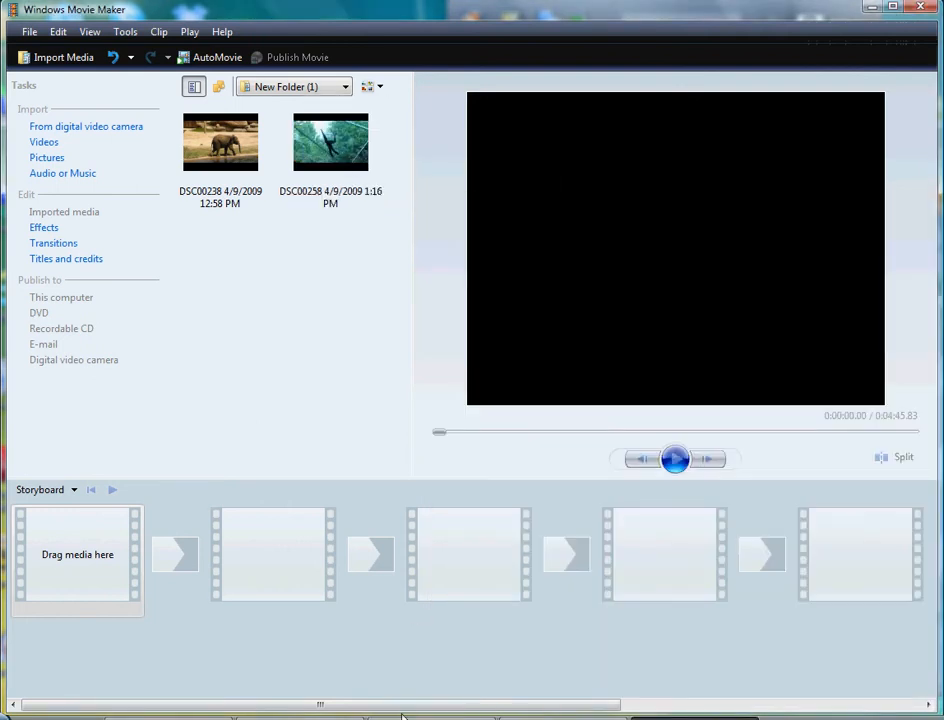
pyautogui.click(432, 718)
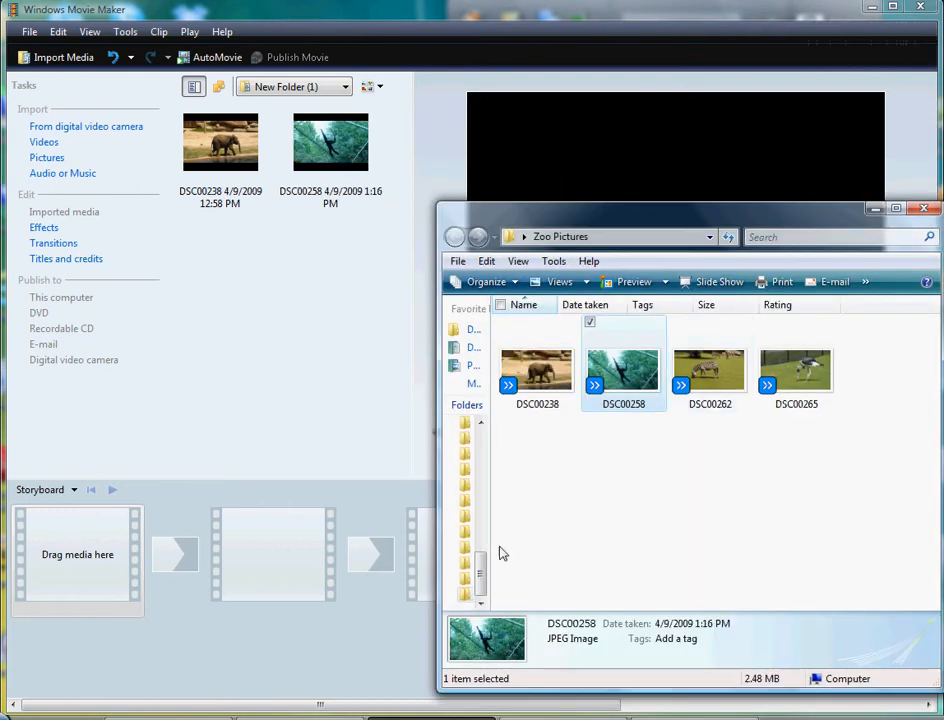
pyautogui.click(693, 371)
pyautogui.moveTo(693, 371); pyautogui.dragTo(240, 281)
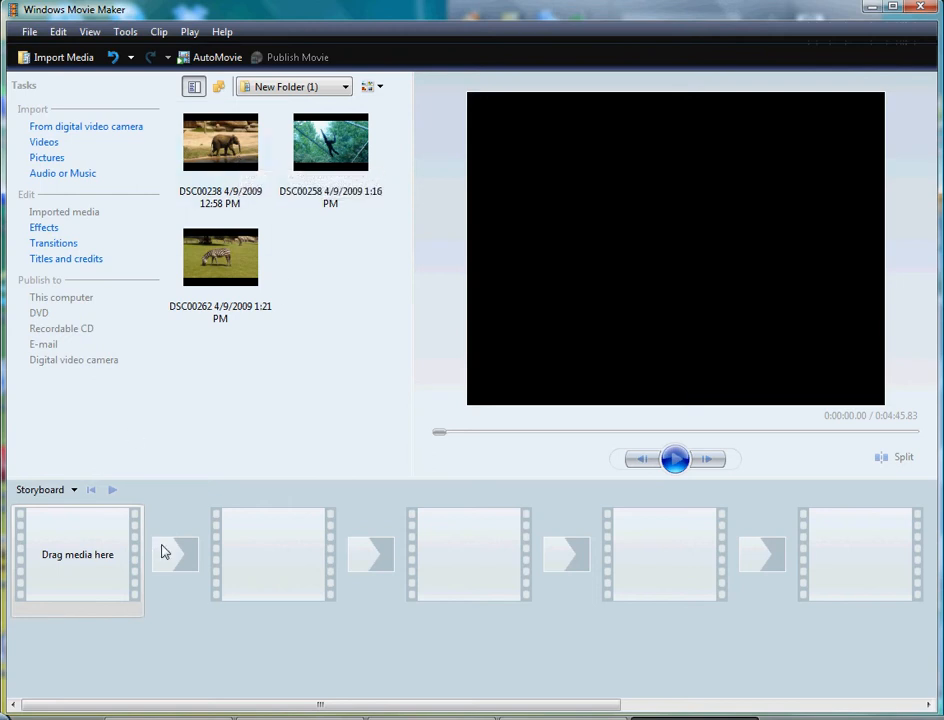
# Step: Place the elephant, ape and zebra pictures in that order in the first three storyboard frames
pyautogui.click(227, 141)
pyautogui.moveTo(225, 143); pyautogui.dragTo(89, 550)
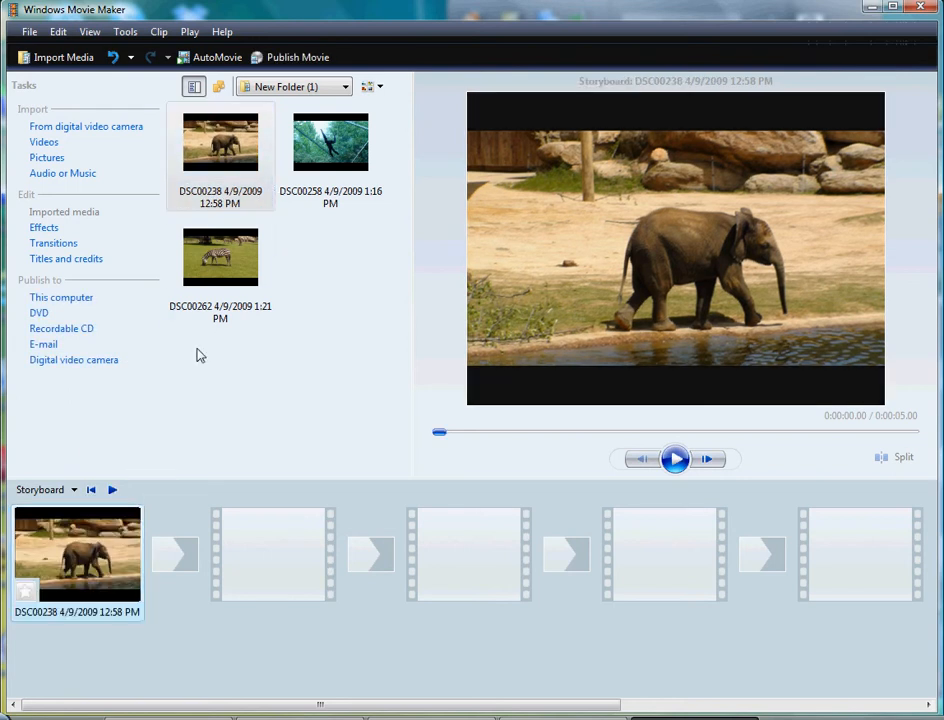
pyautogui.click(340, 138)
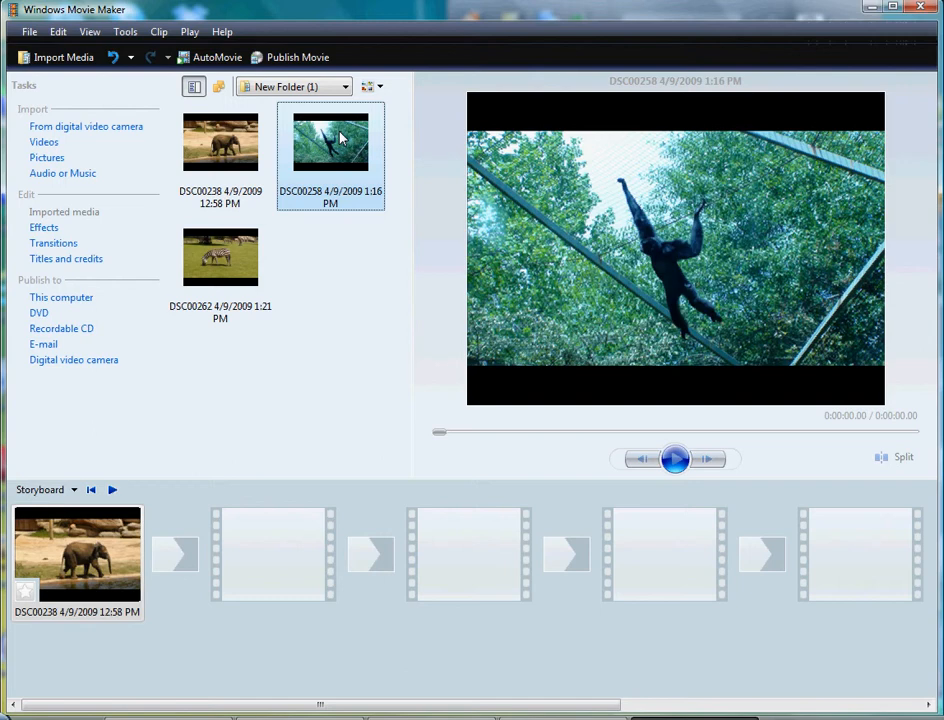
pyautogui.moveTo(333, 143); pyautogui.dragTo(291, 548)
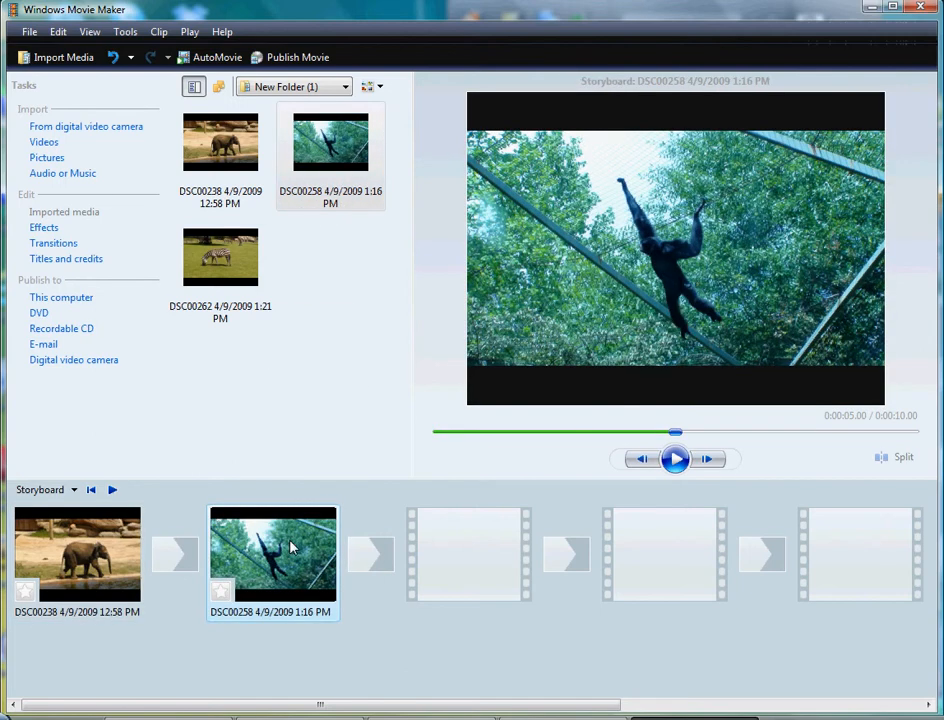
pyautogui.click(128, 562)
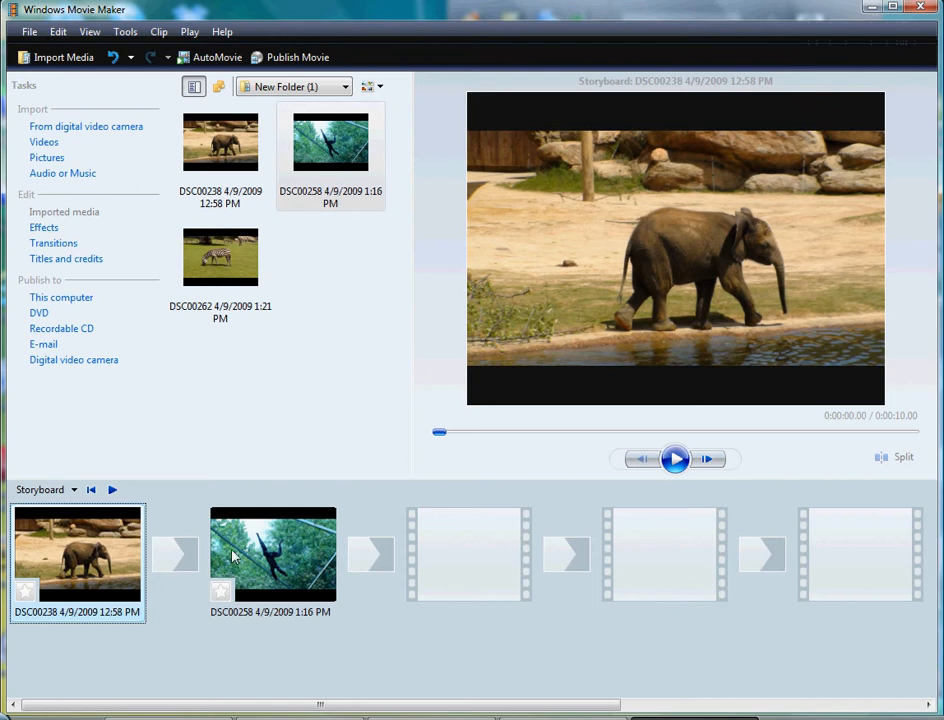
pyautogui.click(226, 263)
pyautogui.moveTo(226, 258); pyautogui.dragTo(466, 551)
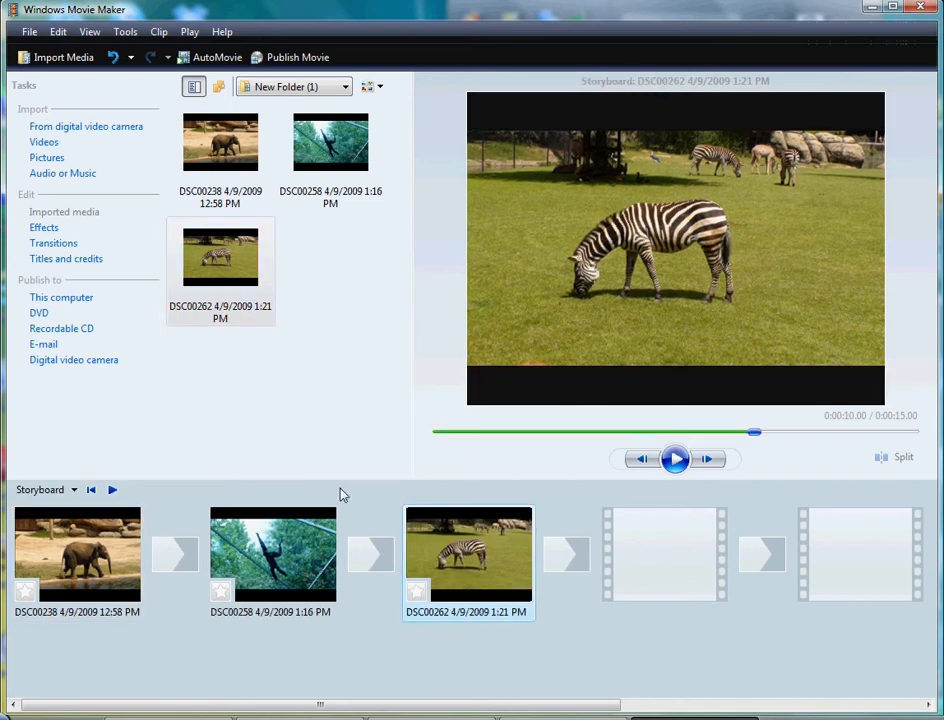
pyautogui.click(314, 433)
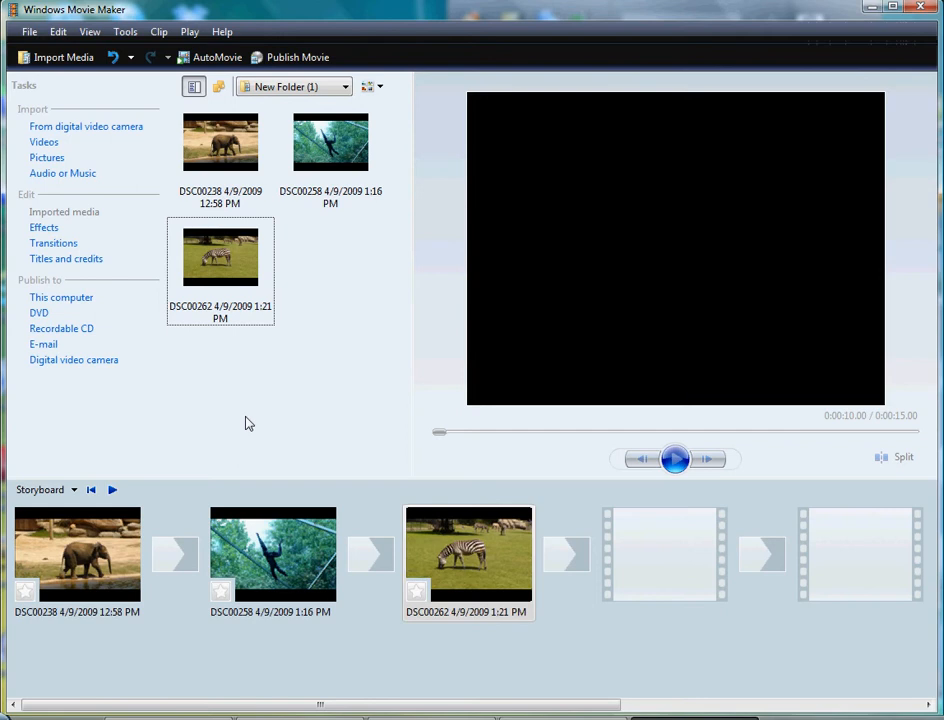
# Step: Add a Fade transition between the elephant and ape pictures and another between the ape and zebra pictures
pyautogui.click(65, 244)
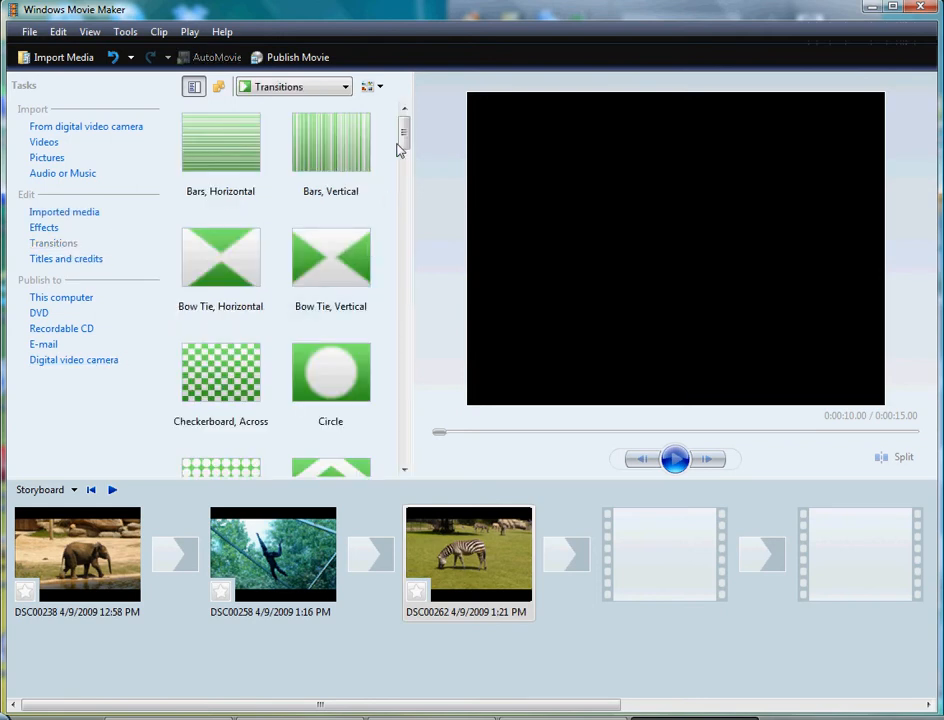
pyautogui.scroll(-1, 405, 146)
pyautogui.moveTo(405, 146); pyautogui.dragTo(406, 202)
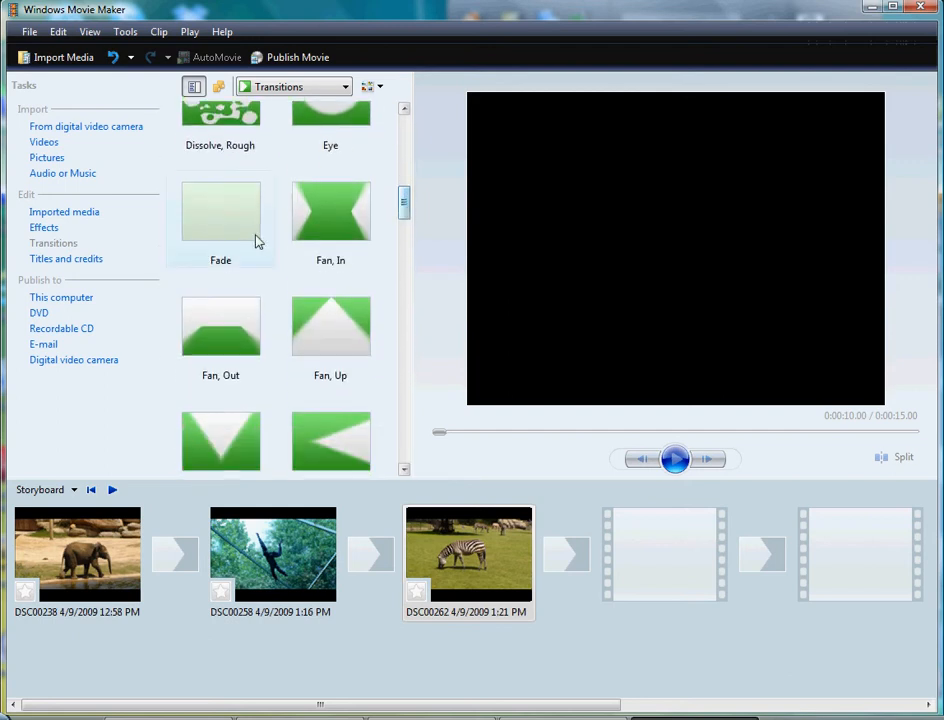
pyautogui.click(243, 231)
pyautogui.moveTo(243, 231); pyautogui.dragTo(194, 531)
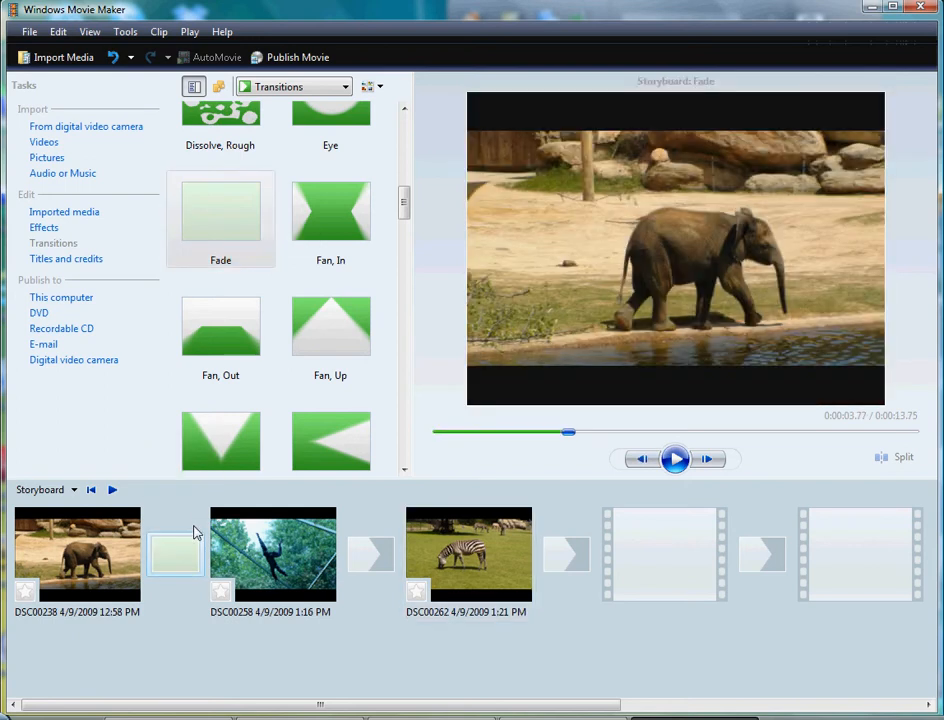
pyautogui.click(231, 236)
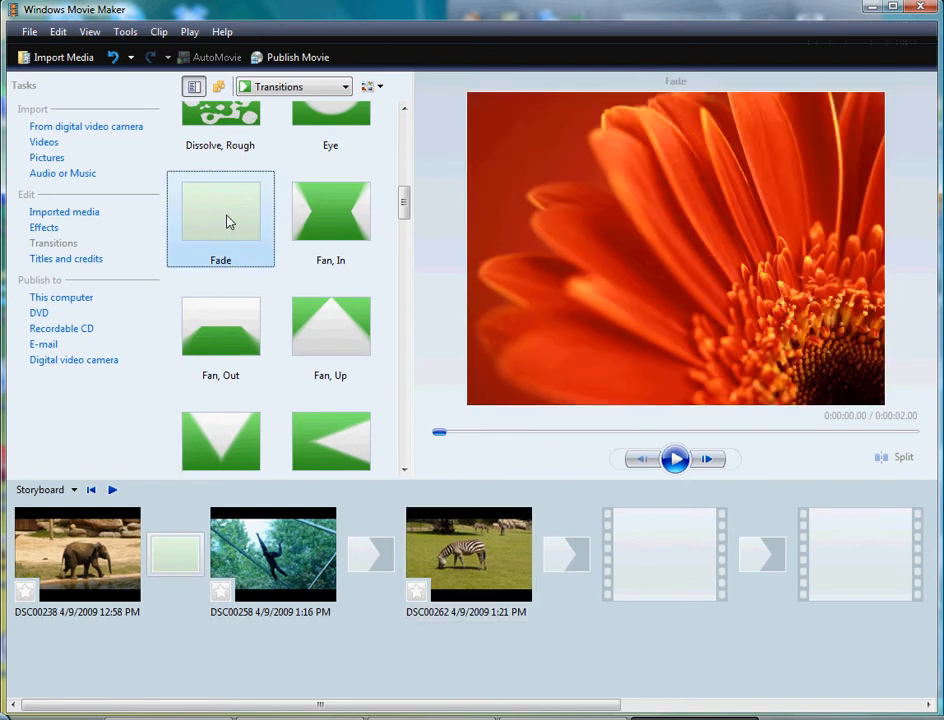
pyautogui.moveTo(229, 221); pyautogui.dragTo(381, 565)
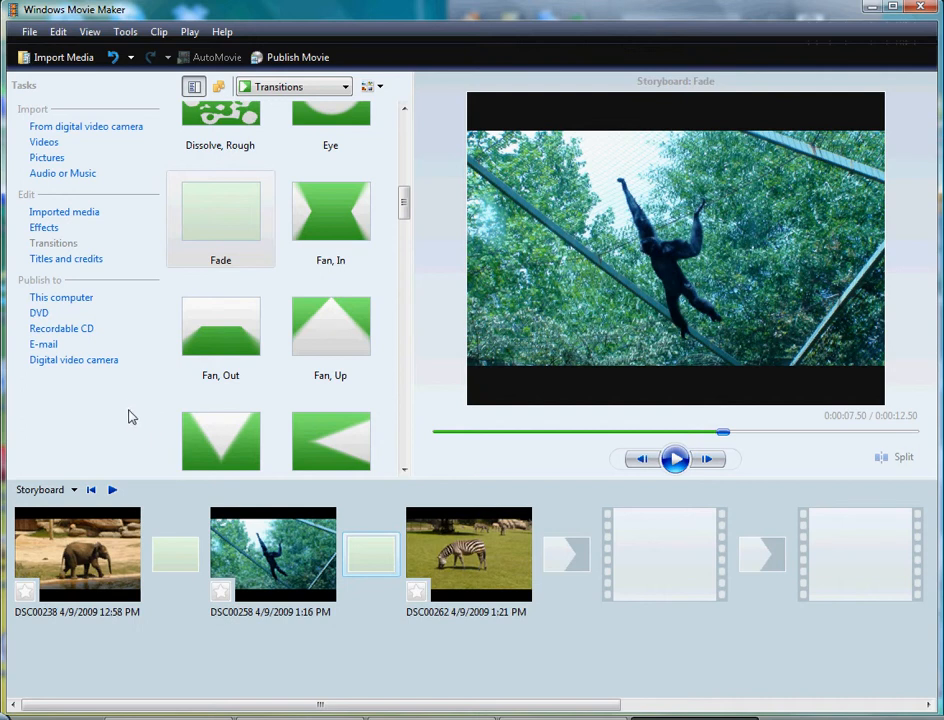
# Step: Create a title at the beginning reading "Zoo Animals", with a second line of "by:" followed by the three authors' names
pyautogui.click(89, 260)
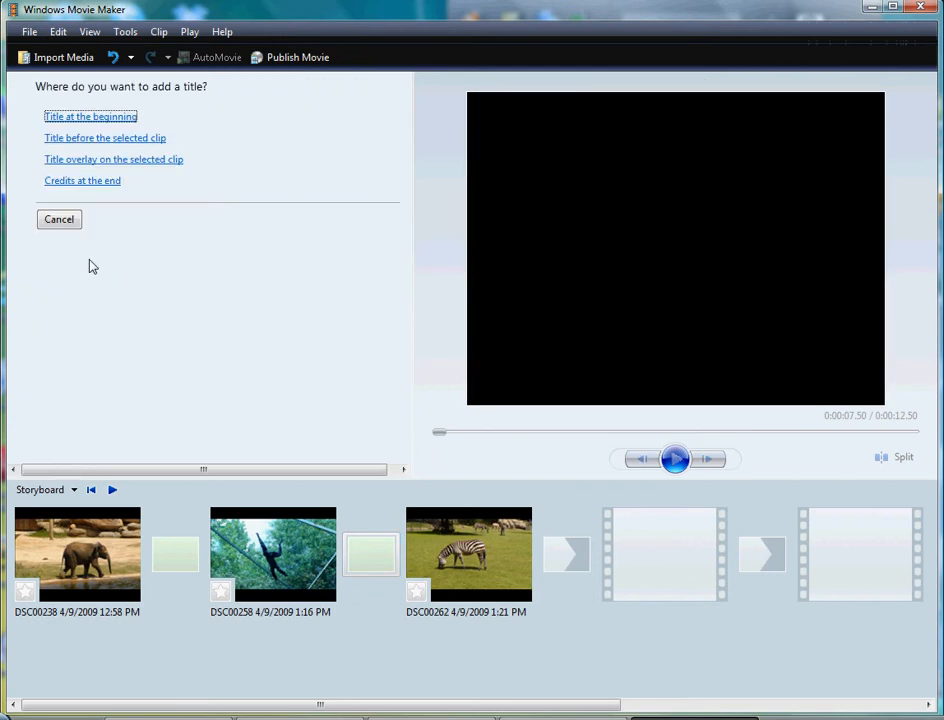
pyautogui.click(112, 118)
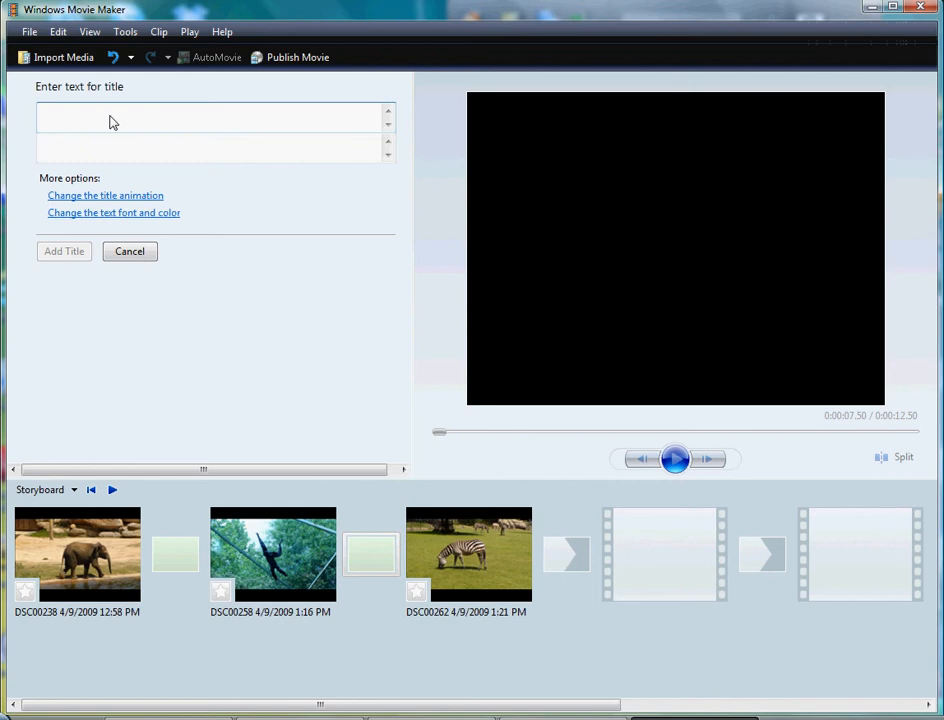
pyautogui.write('Zoo')
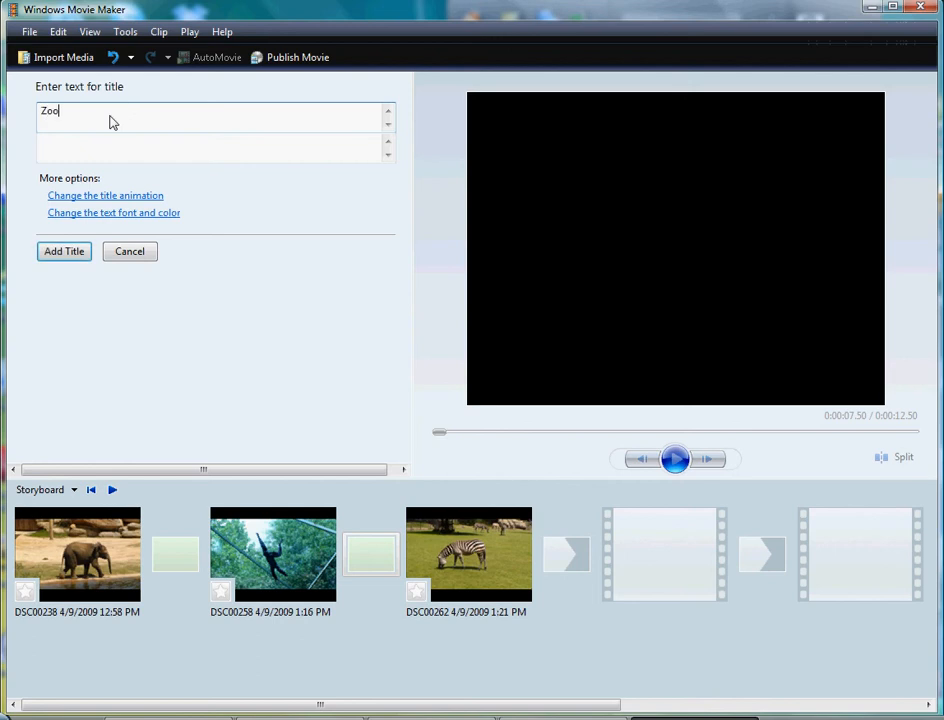
pyautogui.write(' Animals')
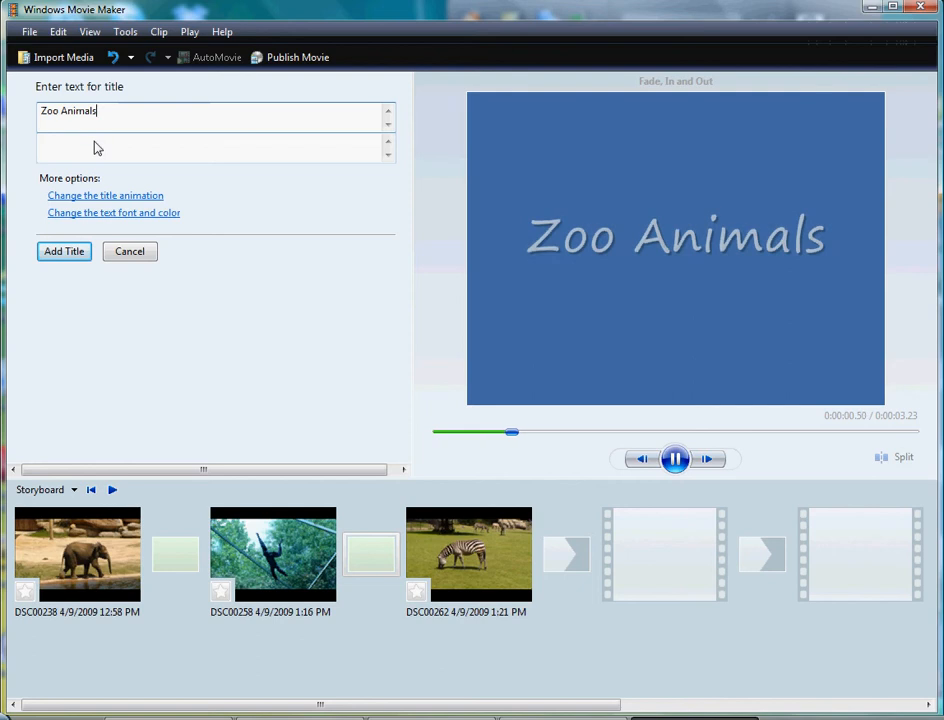
pyautogui.click(97, 148)
pyautogui.write('b')
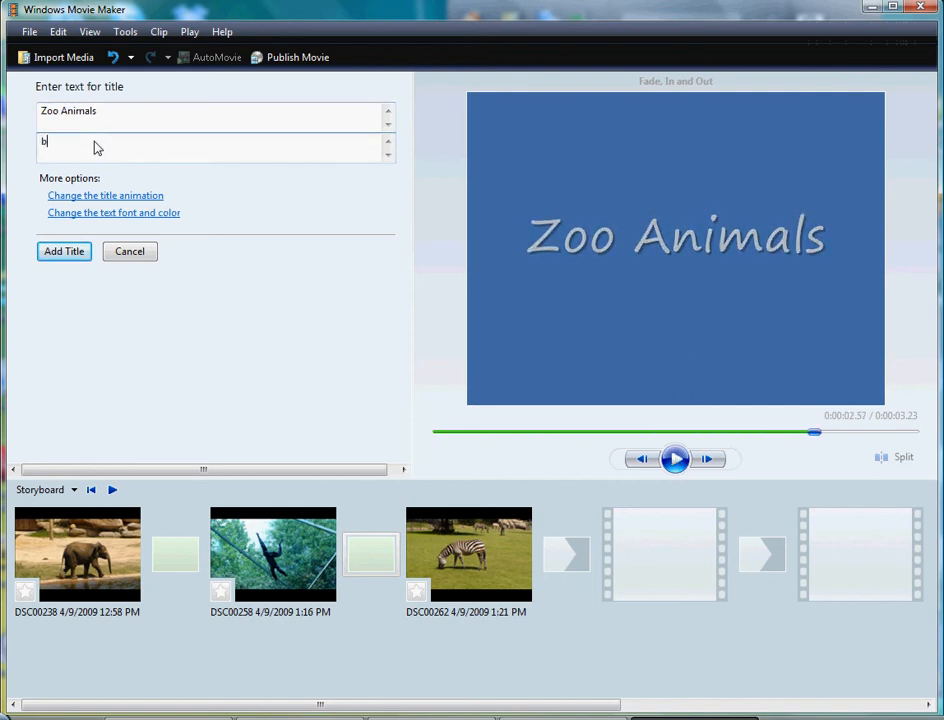
pyautogui.write('y: Amy, Audrey, and John')
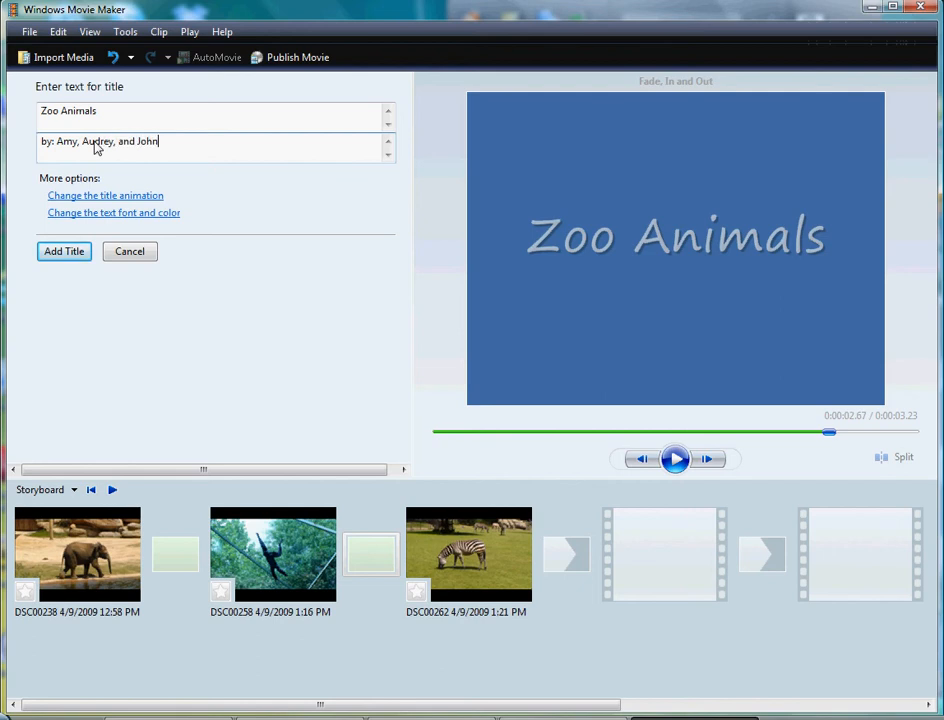
# Step: Review the title's font, text color and background color choices, keep the current ones, and add the title to the storyboard
pyautogui.click(118, 213)
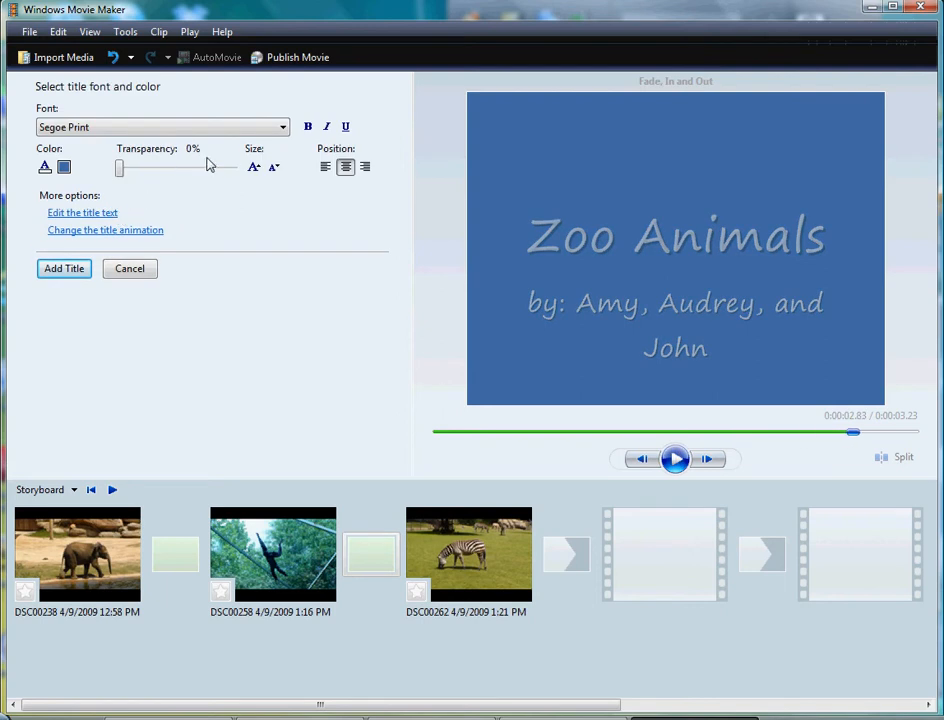
pyautogui.click(280, 134)
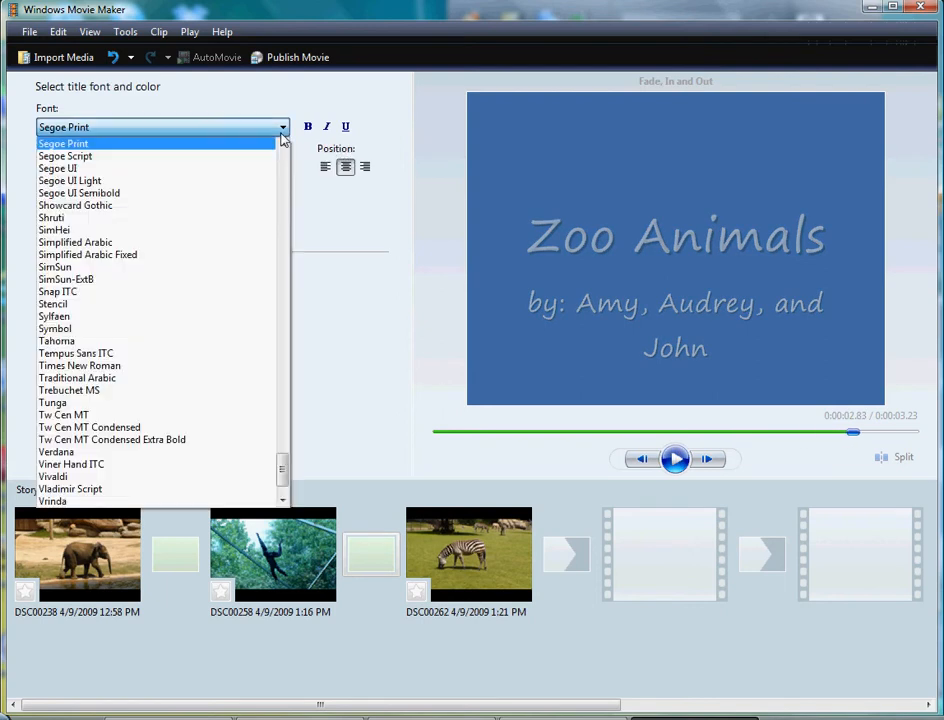
pyautogui.click(315, 249)
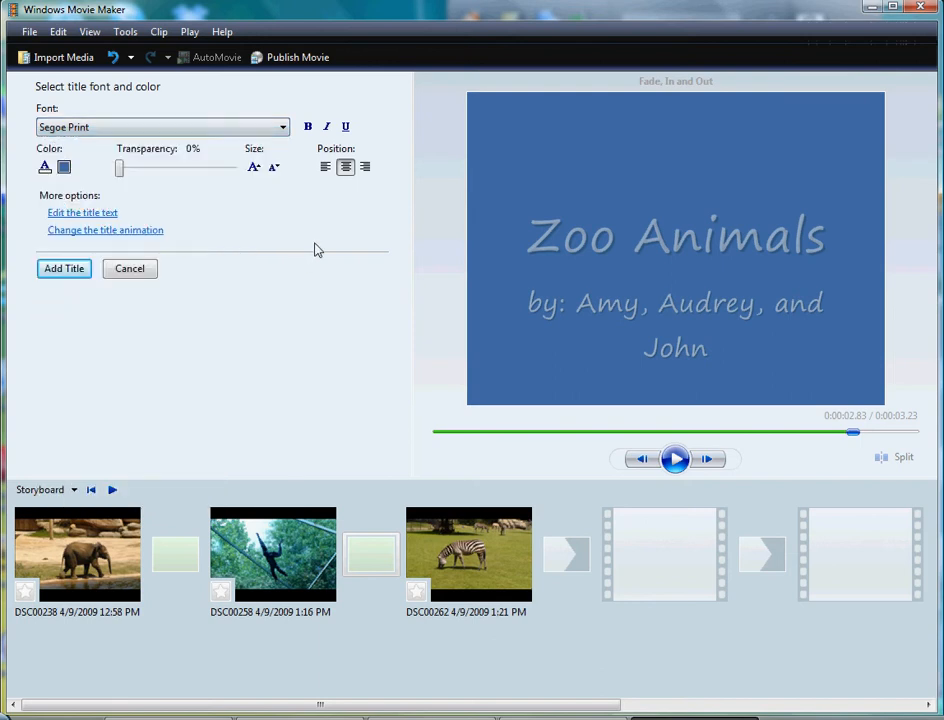
pyautogui.click(45, 167)
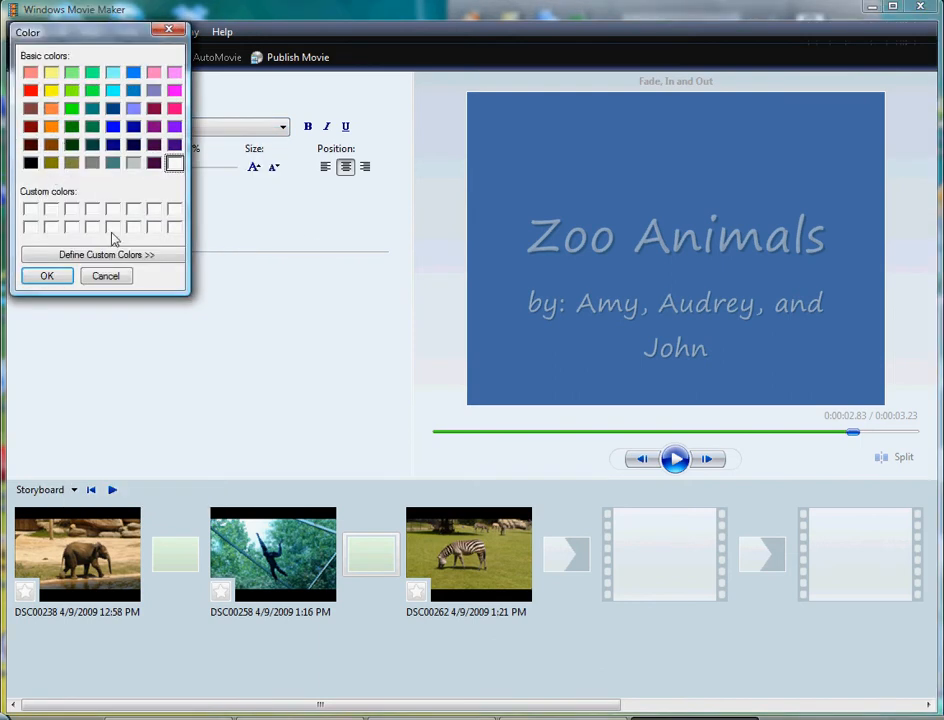
pyautogui.click(105, 277)
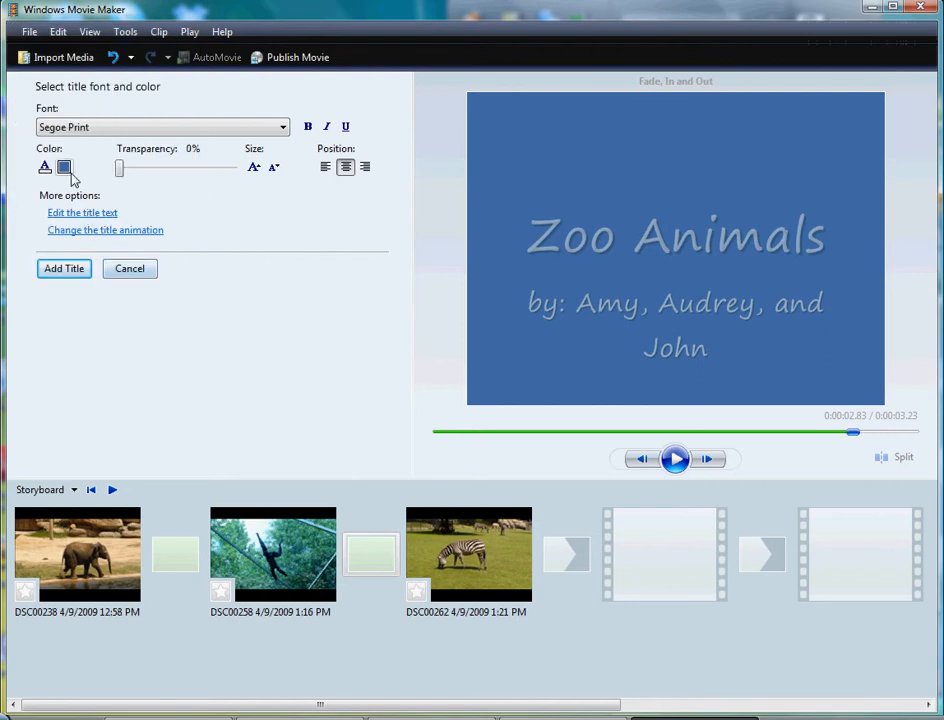
pyautogui.click(70, 173)
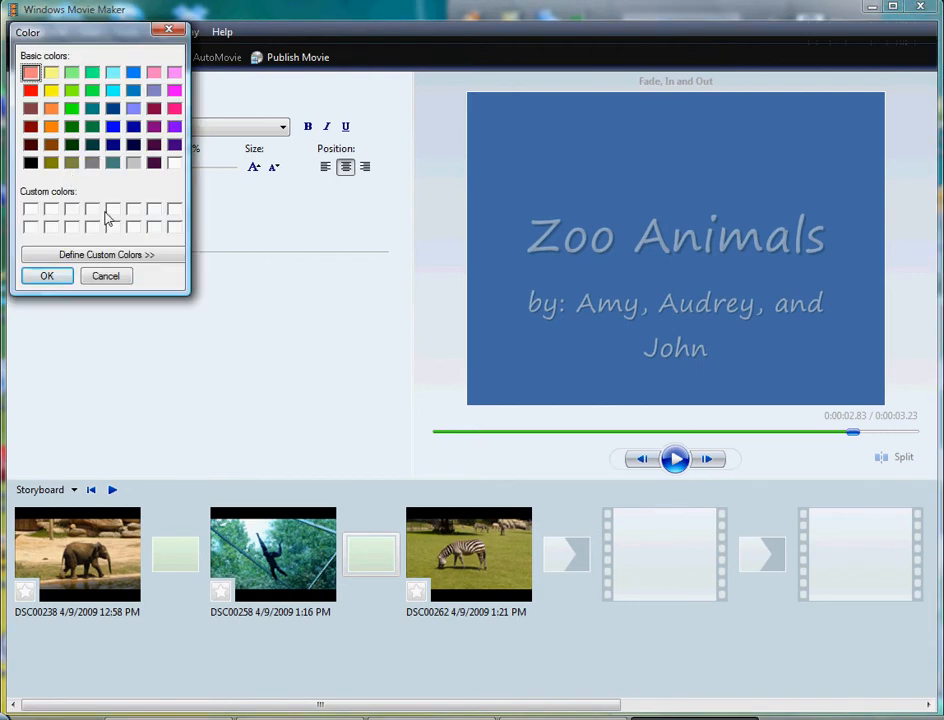
pyautogui.click(106, 277)
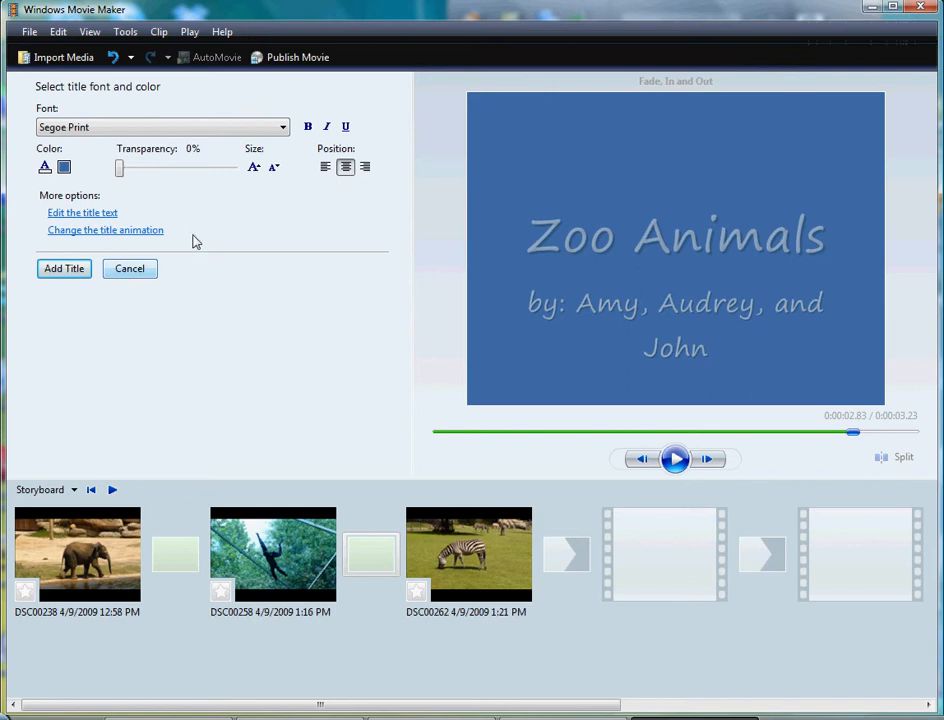
pyautogui.click(64, 269)
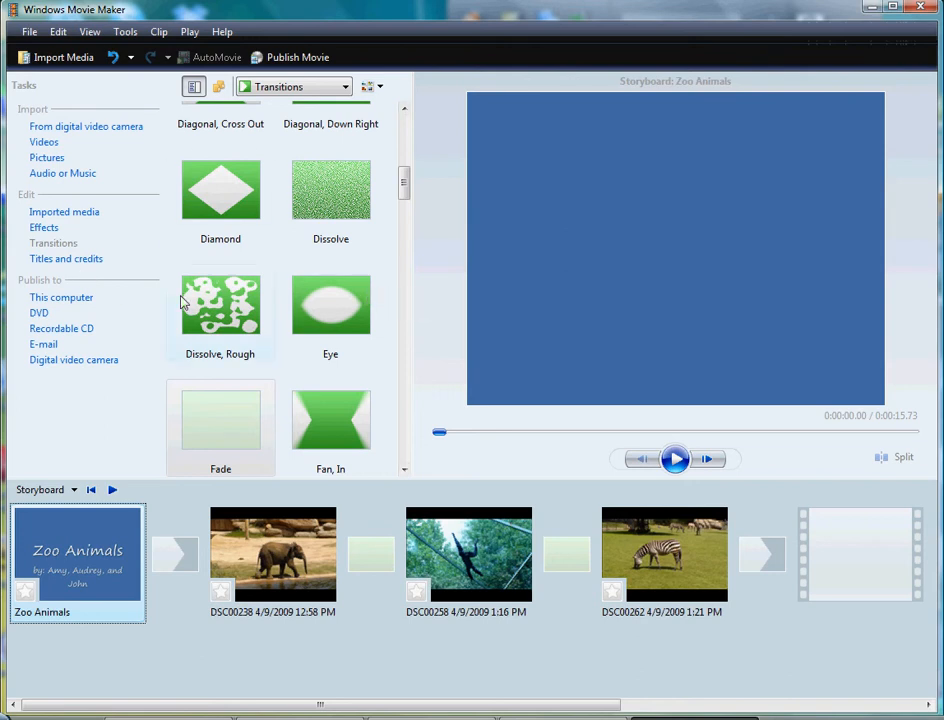
# Step: Start closing credits at the end of the movie with the heading "Credits" and a first line reading "Music by:"
pyautogui.click(72, 261)
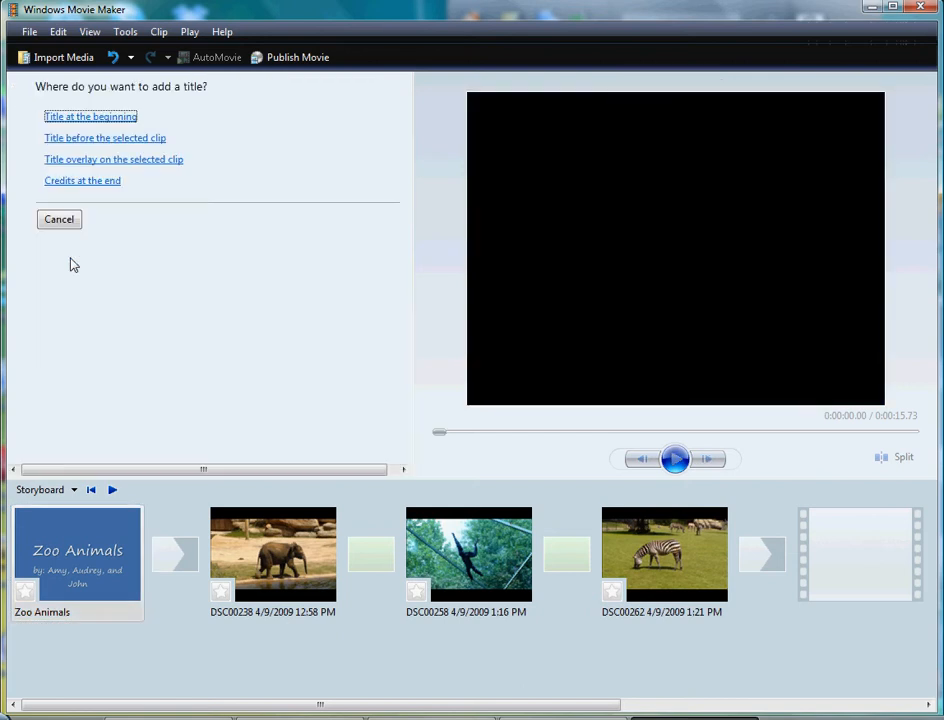
pyautogui.click(88, 181)
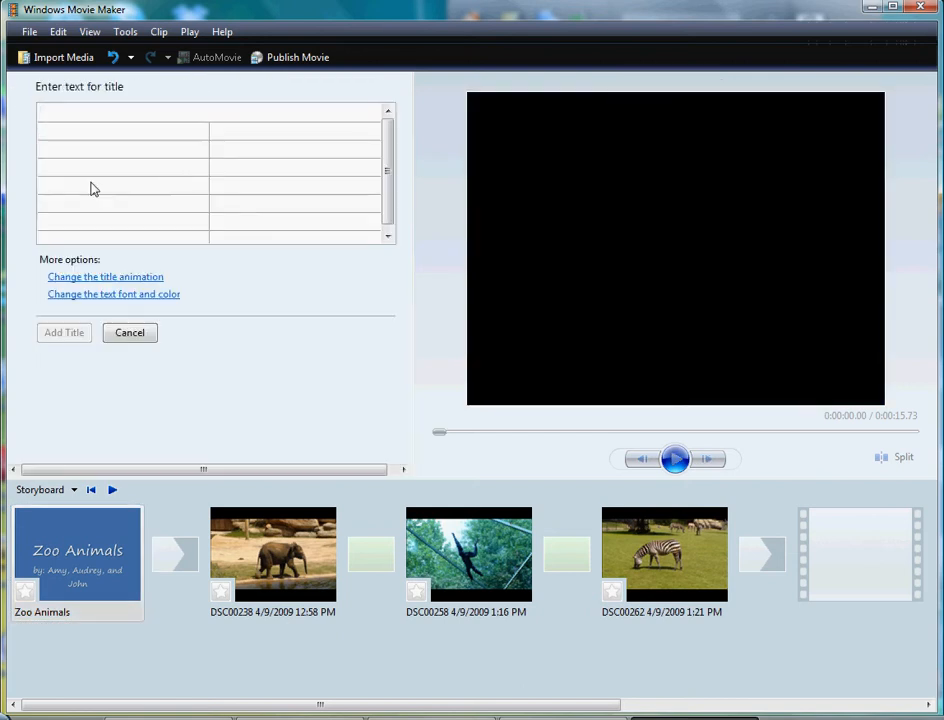
pyautogui.write('Credits')
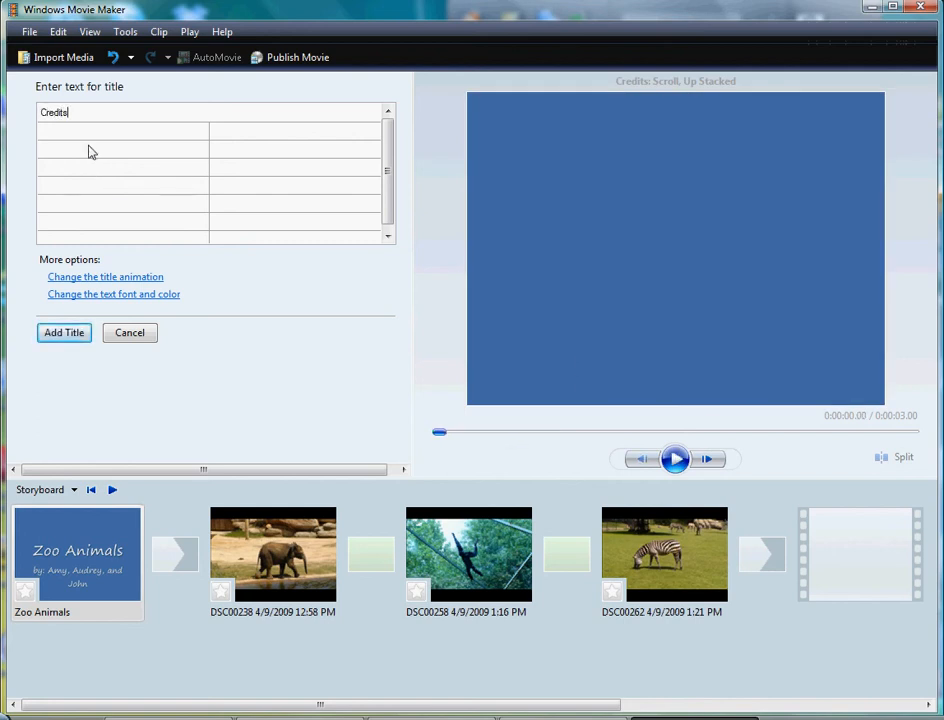
pyautogui.click(89, 135)
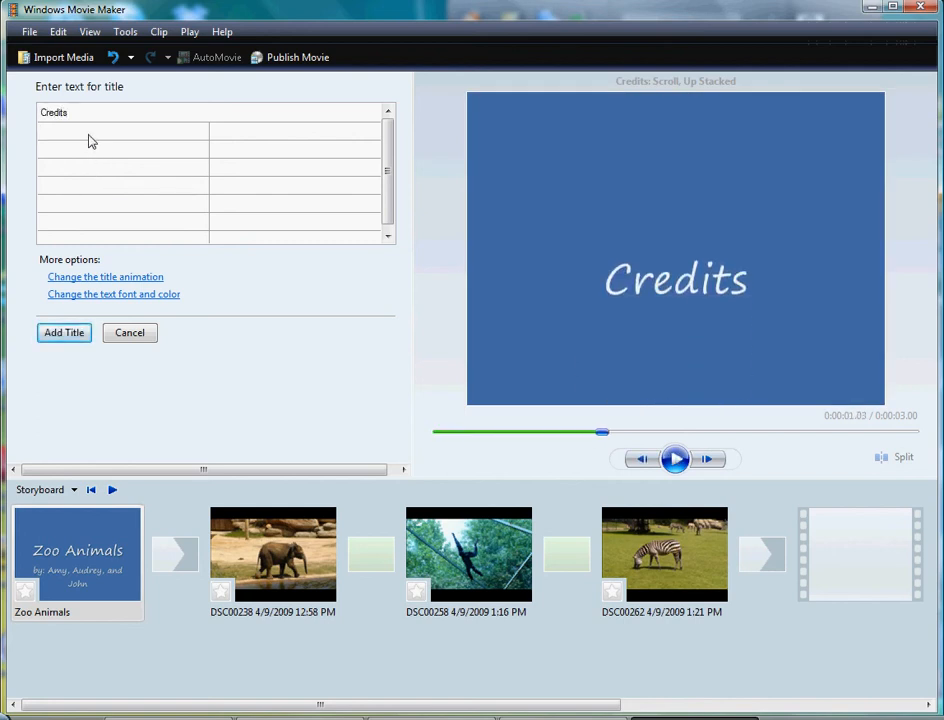
pyautogui.write('Music by:')
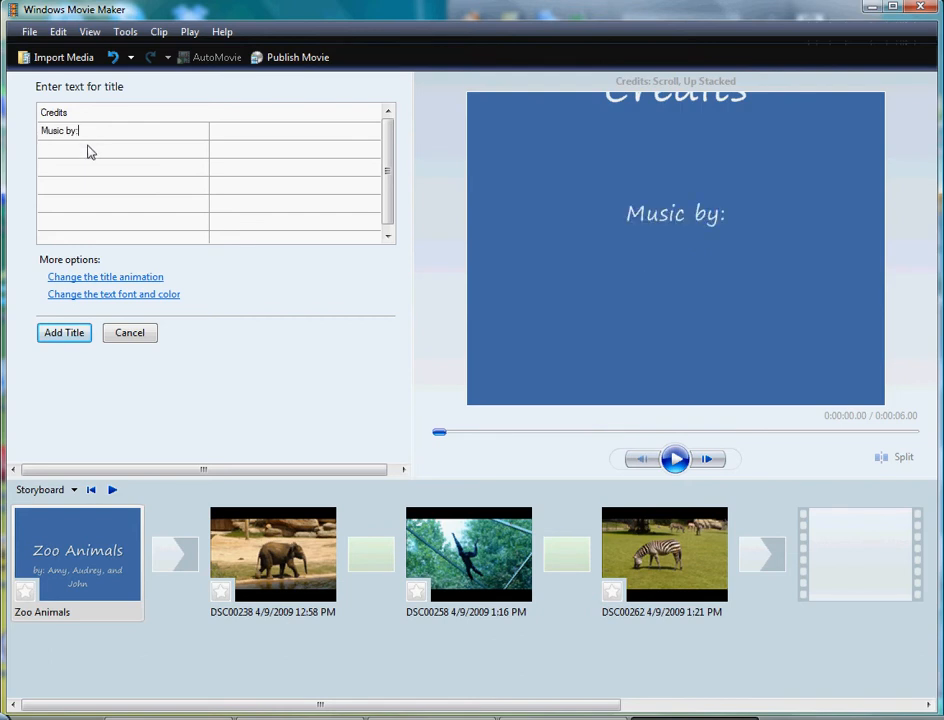
# Step: Enter the artist credit "Habib Koite and Bamada" on the line below "Music by:"
pyautogui.click(88, 151)
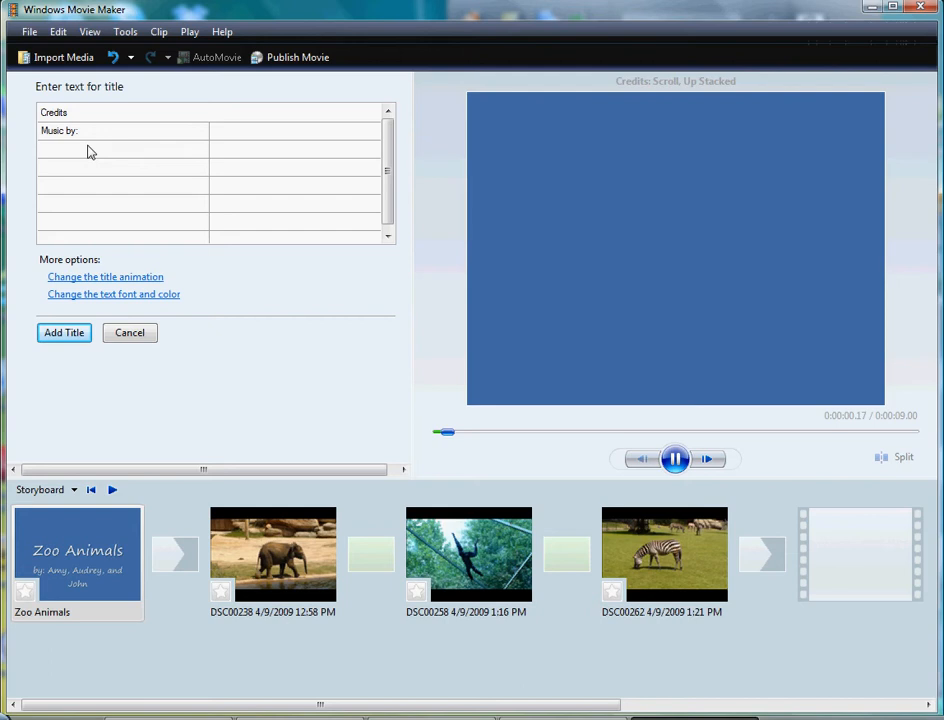
pyautogui.write('Hab')
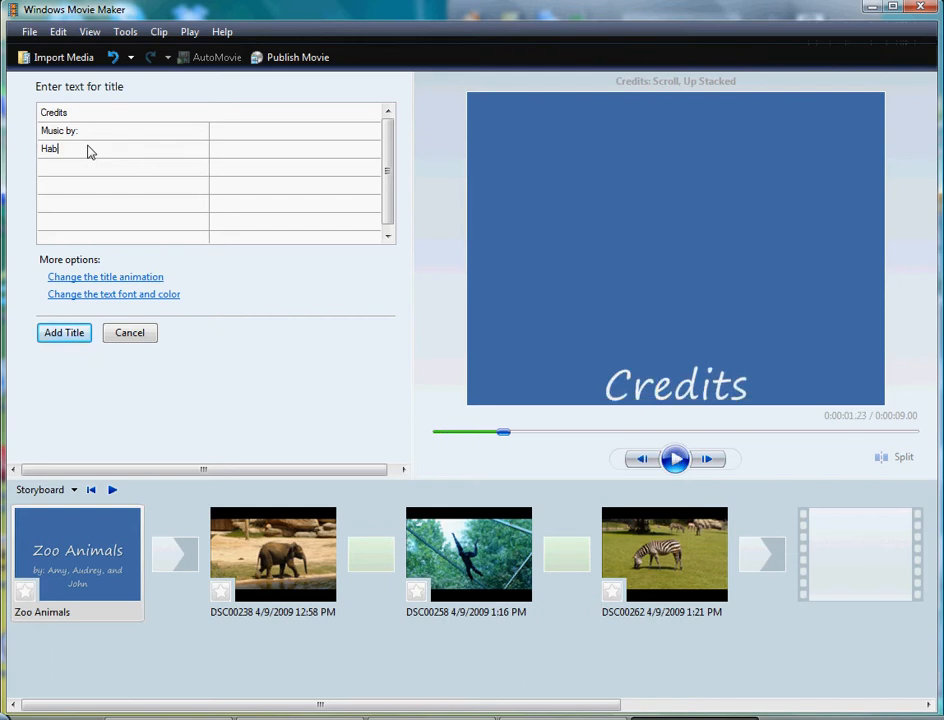
pyautogui.write('ib Koite and Bamada')
# Step: Enter the song title "Din Din Wo (Little Child)" in quotation marks below the artist and add the credits to the storyboard
pyautogui.click(90, 172)
pyautogui.write('"')
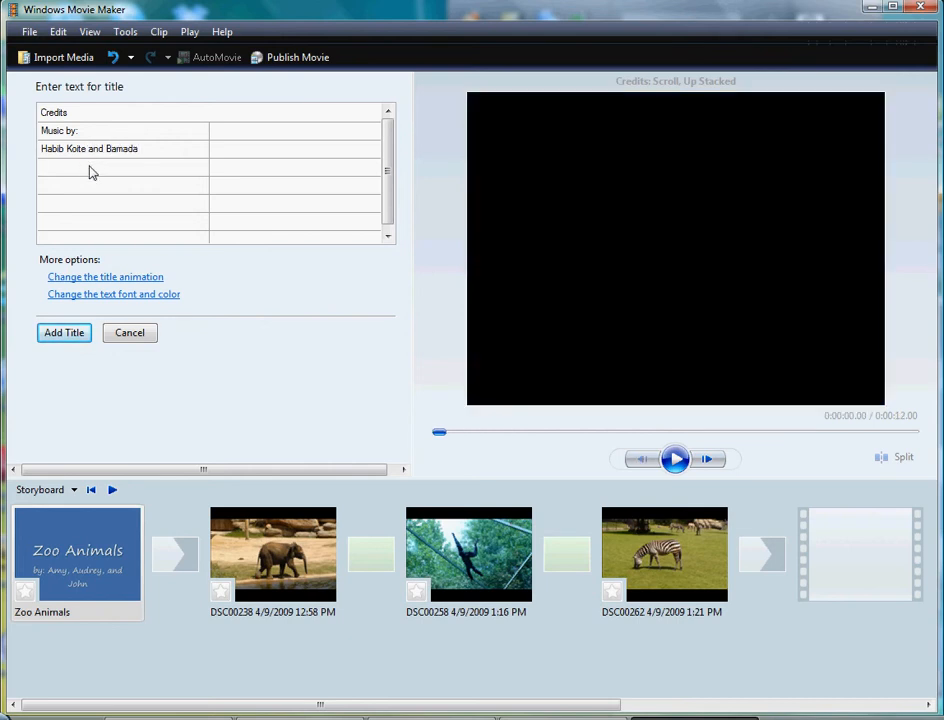
pyautogui.write('Din Din wo')
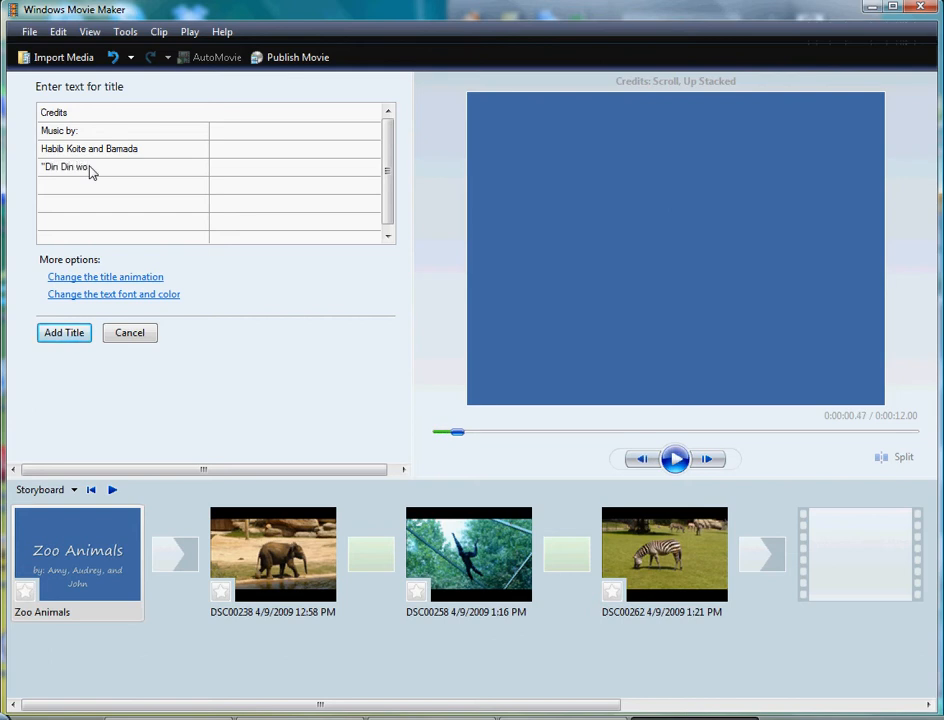
pyautogui.write(' W')
pyautogui.press('BackSpace')
pyautogui.press('BackSpace')
pyautogui.press('BackSpace')
pyautogui.write('L')
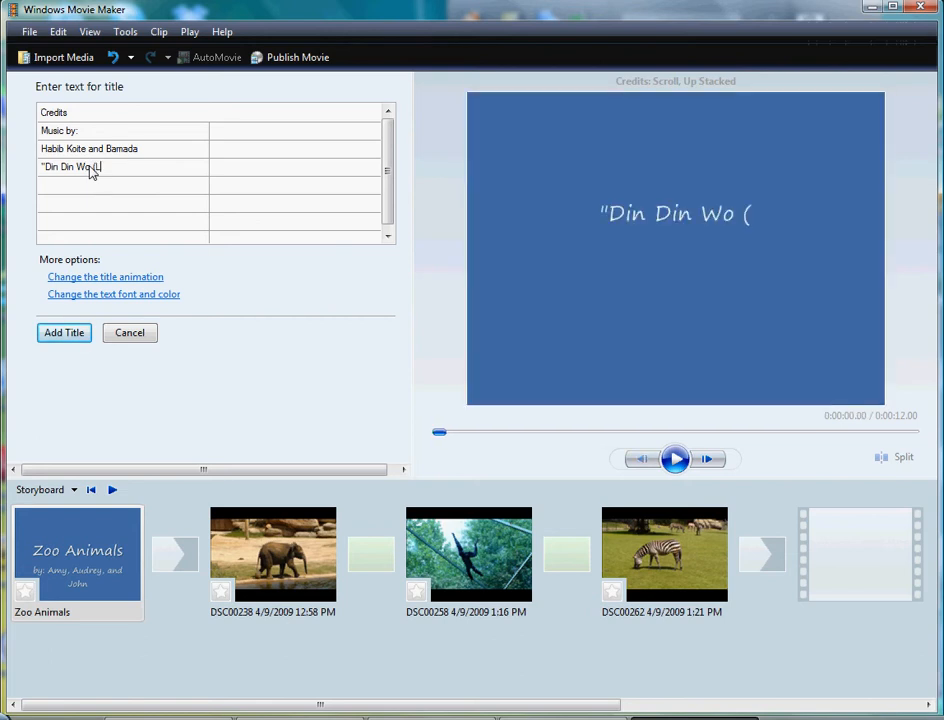
pyautogui.write('ittle Child)')
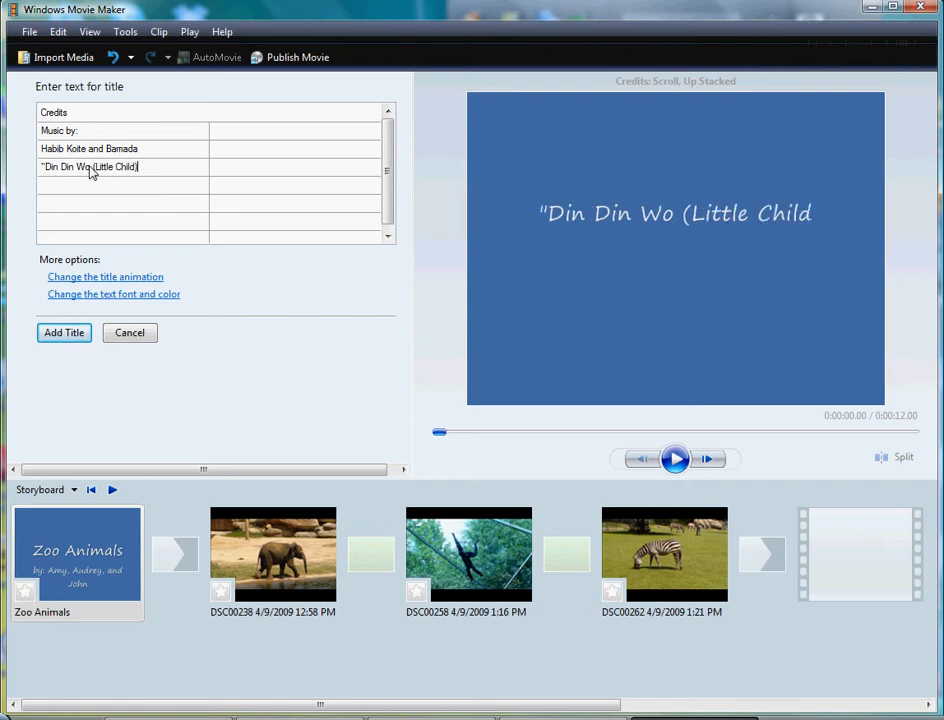
pyautogui.write('"')
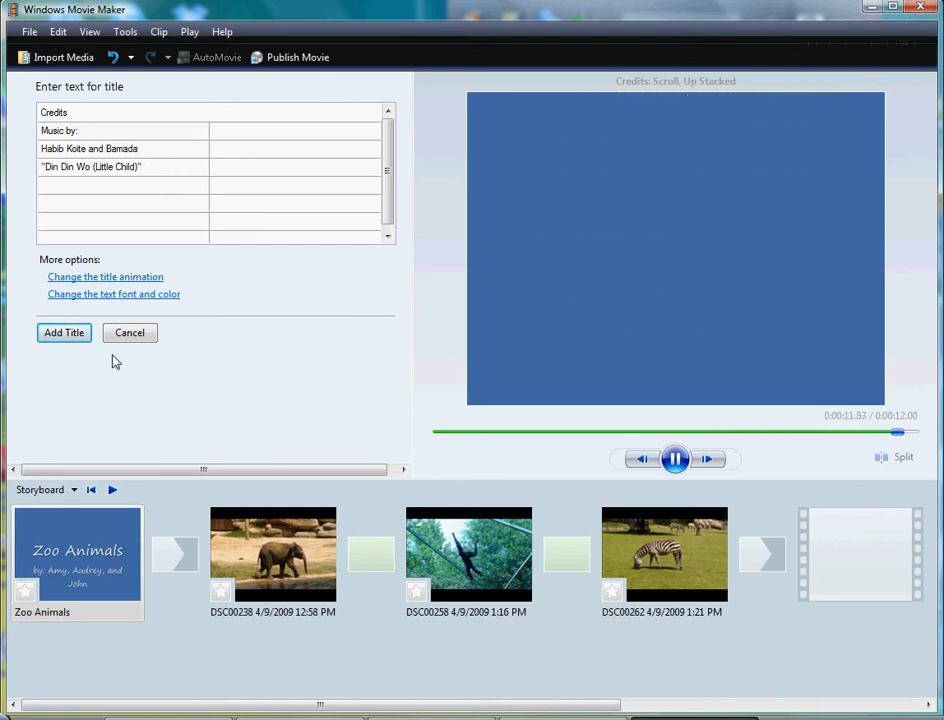
pyautogui.click(85, 338)
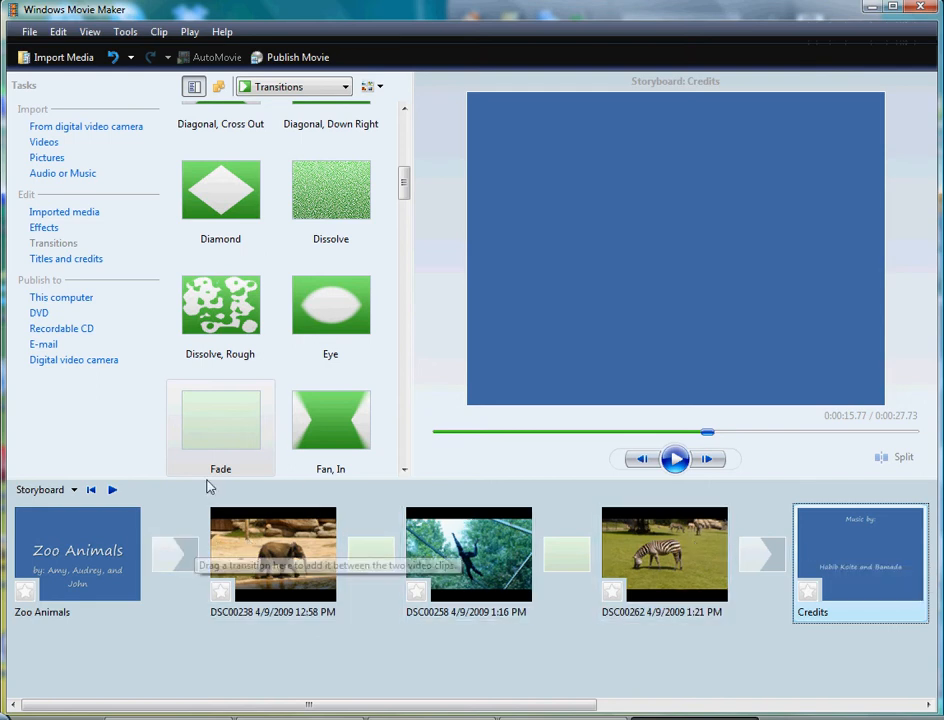
# Step: Add a Fade transition between the opening title and the elephant picture and another between the zebra picture and the credits
pyautogui.moveTo(218, 449); pyautogui.dragTo(185, 543)
pyautogui.moveTo(218, 436); pyautogui.dragTo(750, 563)
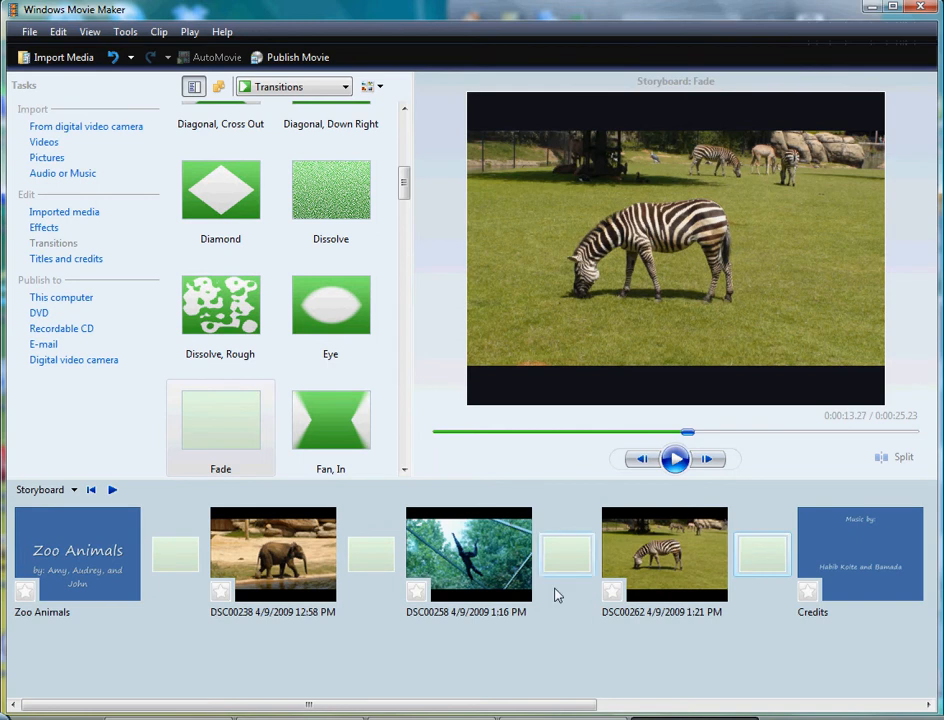
pyautogui.click(244, 538)
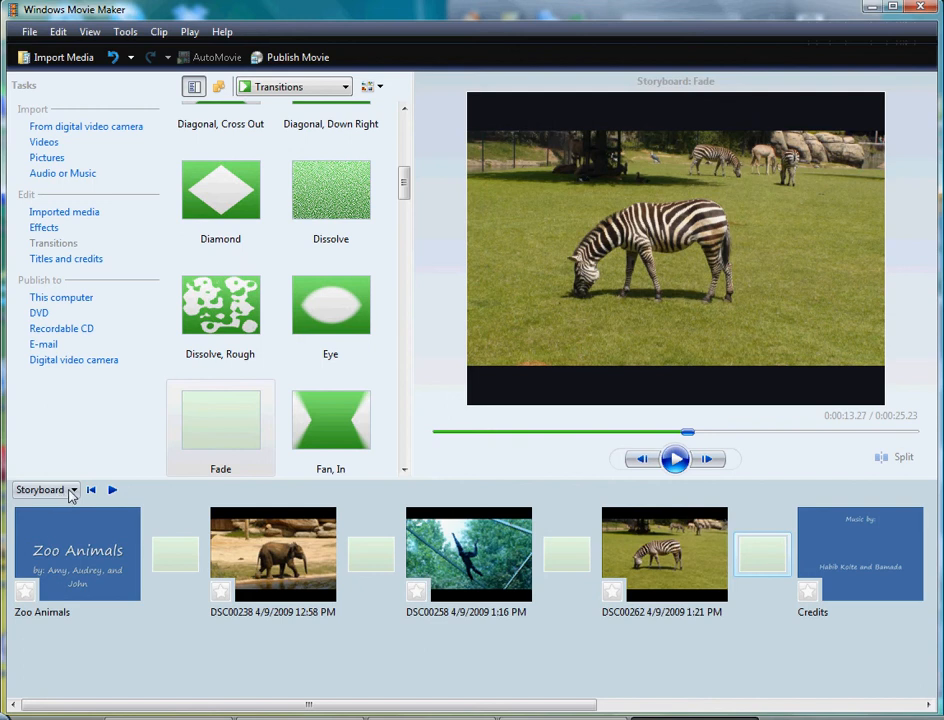
# Step: Import the "Din Din Wo (Little Child) - Copy" song from Sample Music and place it on the timeline's Audio/Music track
pyautogui.click(62, 174)
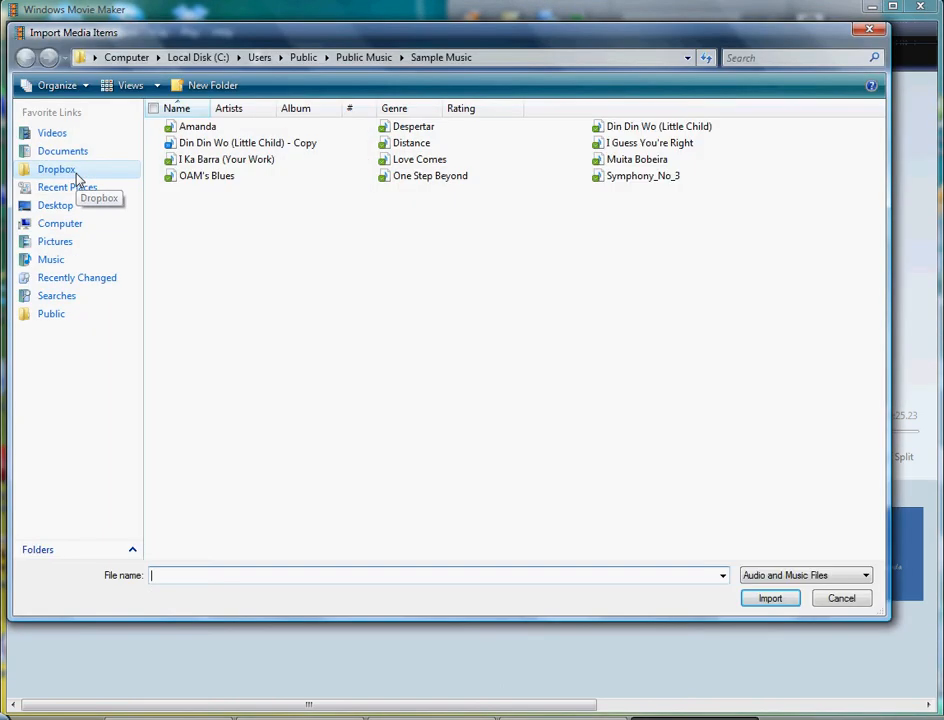
pyautogui.doubleClick(170, 145)
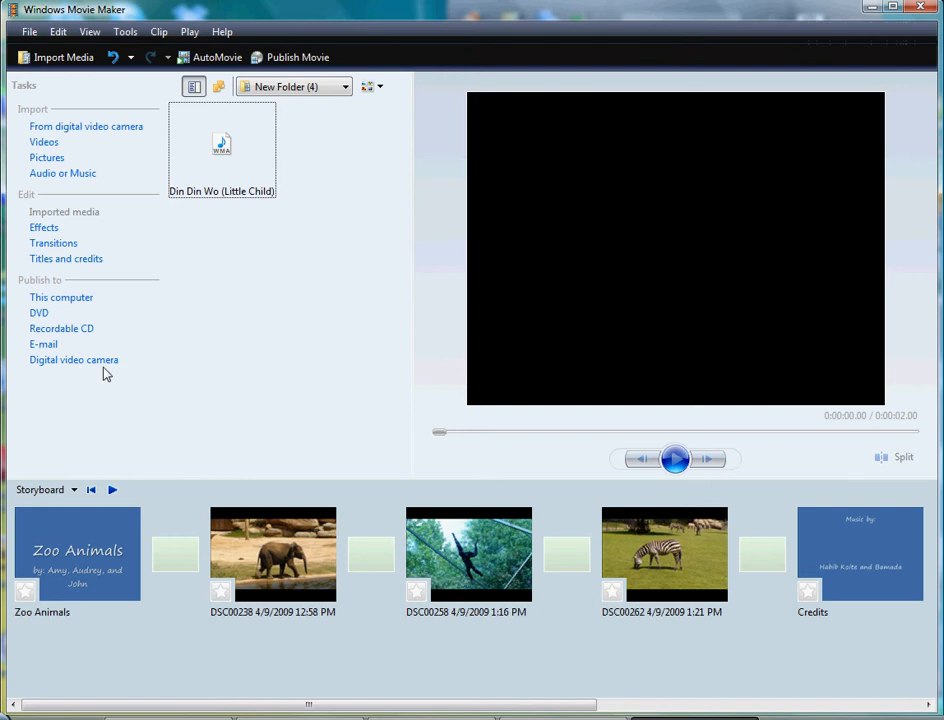
pyautogui.click(75, 491)
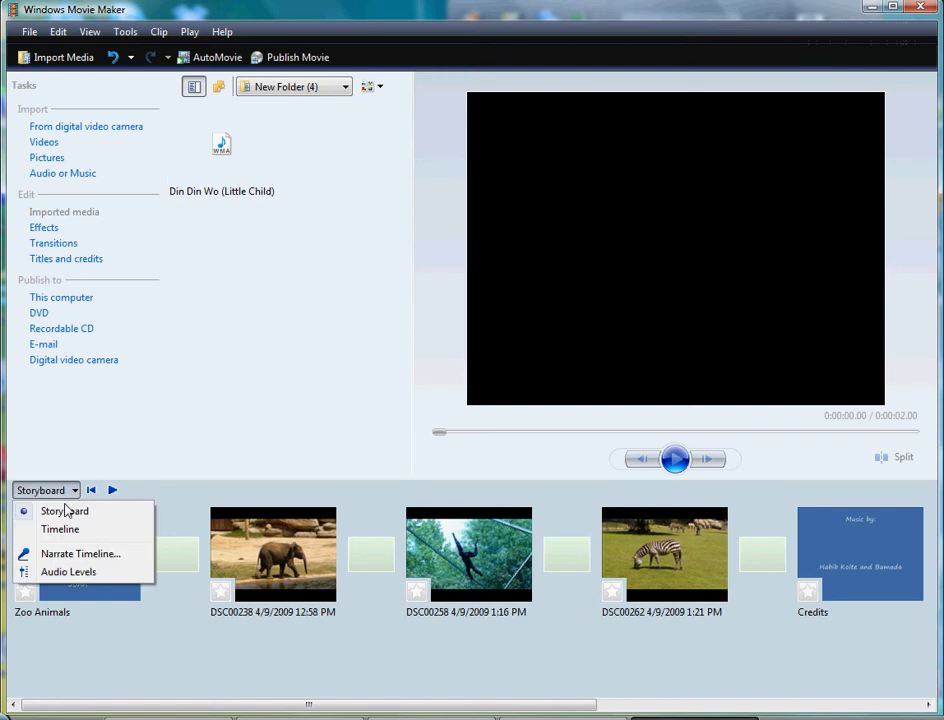
pyautogui.click(36, 531)
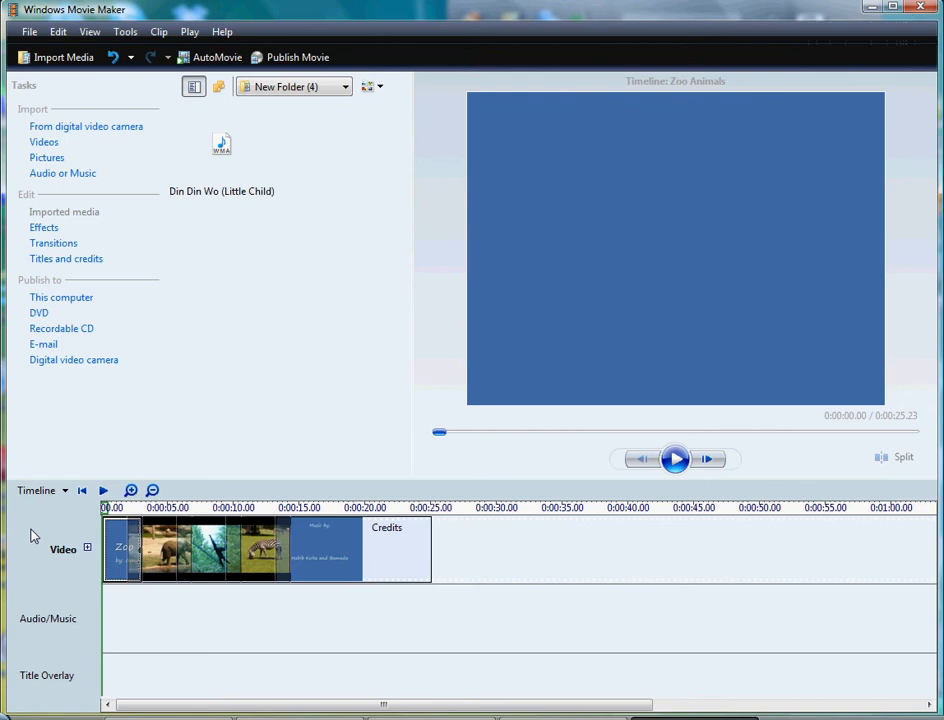
pyautogui.click(222, 145)
pyautogui.moveTo(222, 145); pyautogui.dragTo(140, 613)
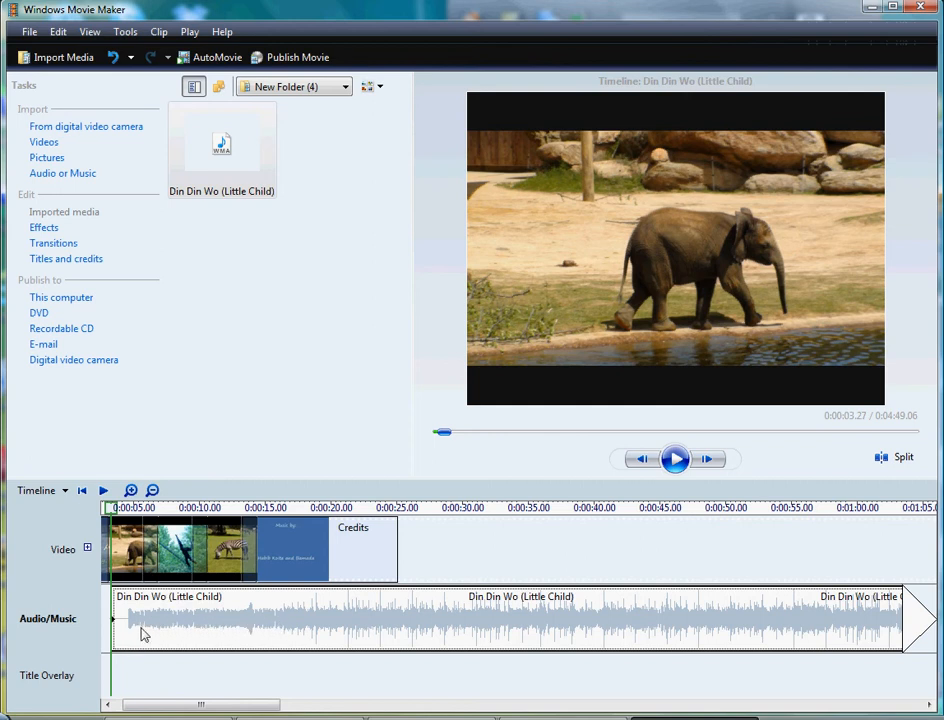
pyautogui.moveTo(111, 621); pyautogui.dragTo(96, 621)
# Step: Split the music where the credits end, delete the excess part, and play the movie to check it
pyautogui.click(400, 508)
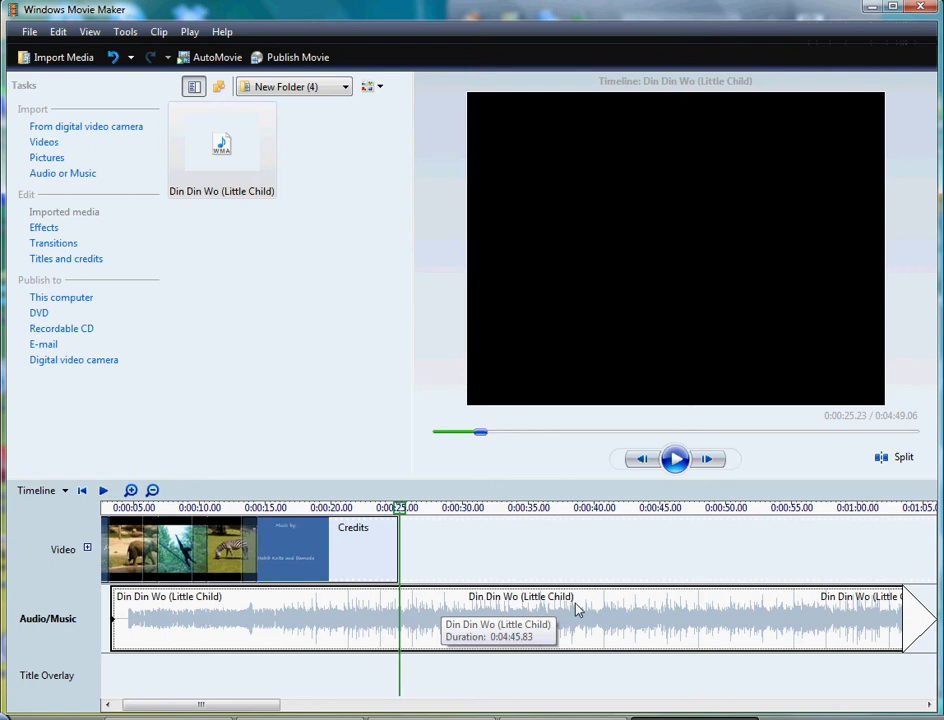
pyautogui.click(881, 459)
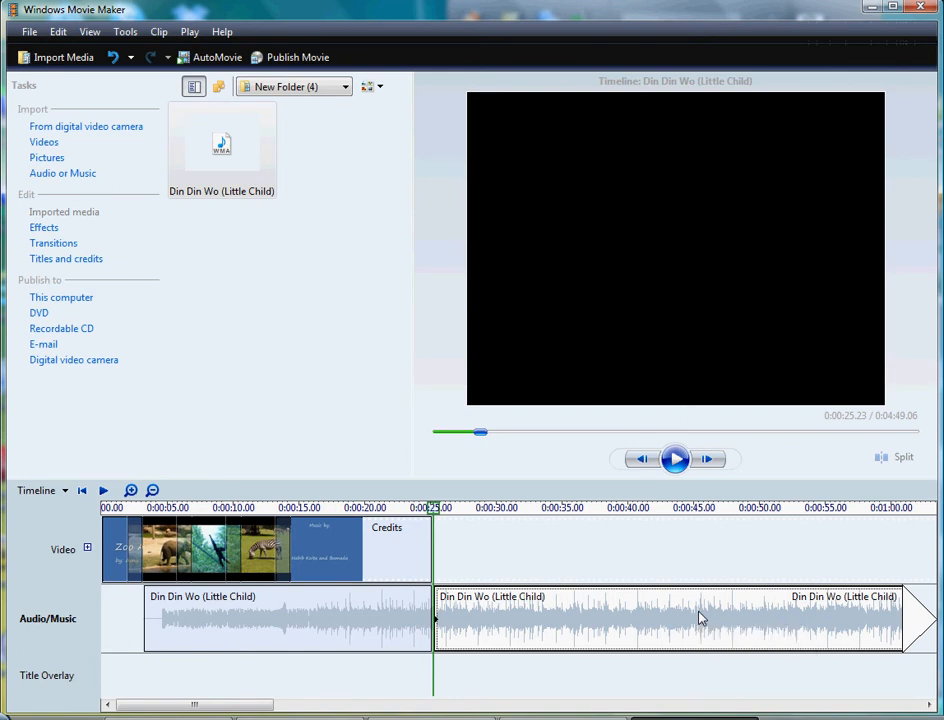
pyautogui.press('Delete')
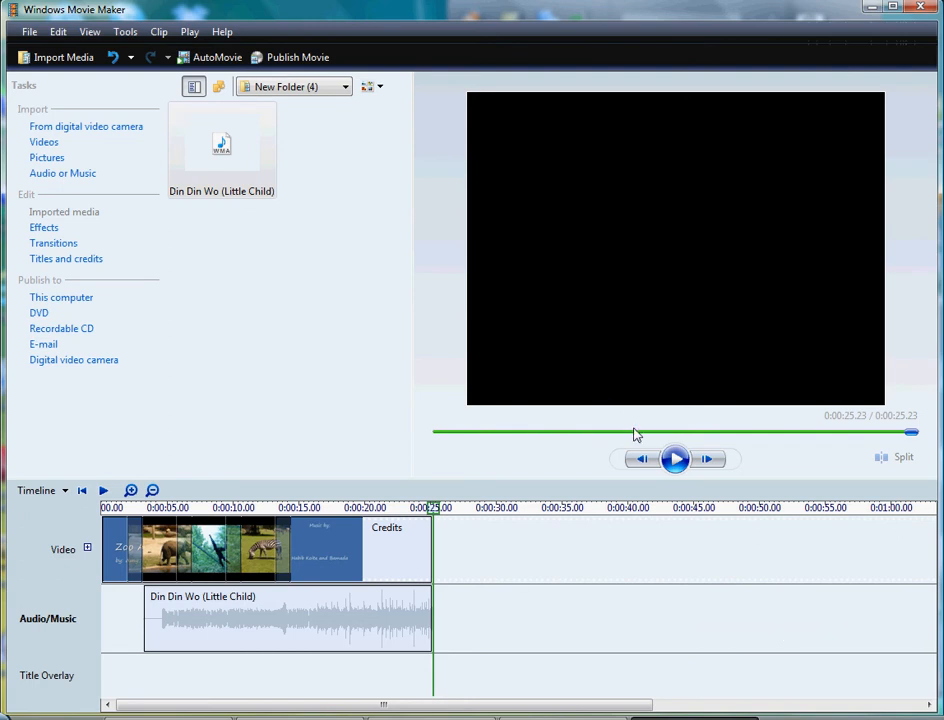
pyautogui.click(676, 460)
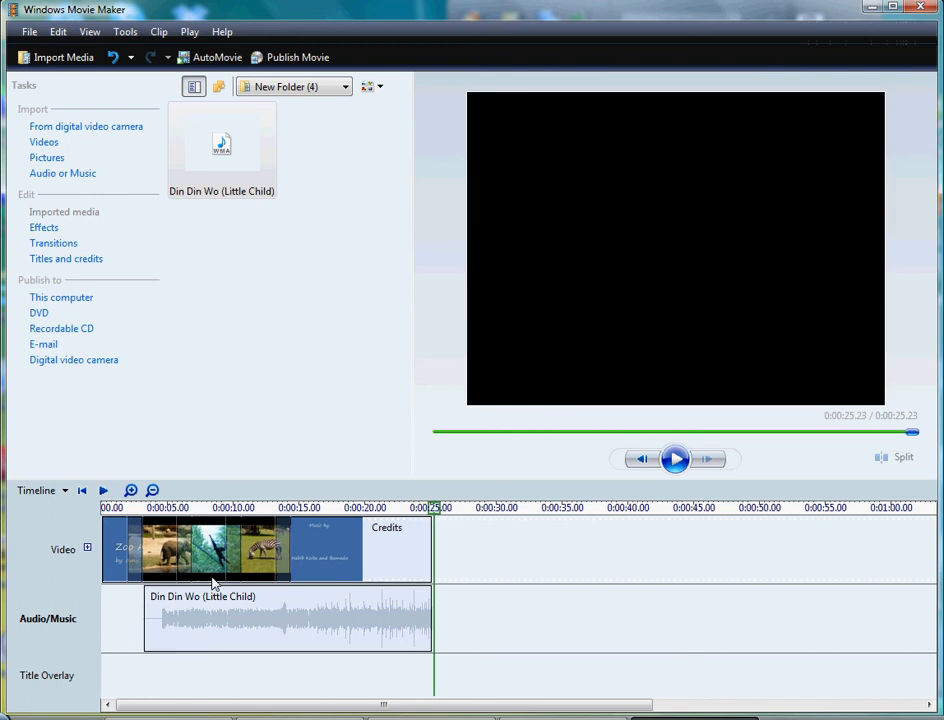
# Step: Try to extend the start of the music clip back under the opening title
pyautogui.click(145, 626)
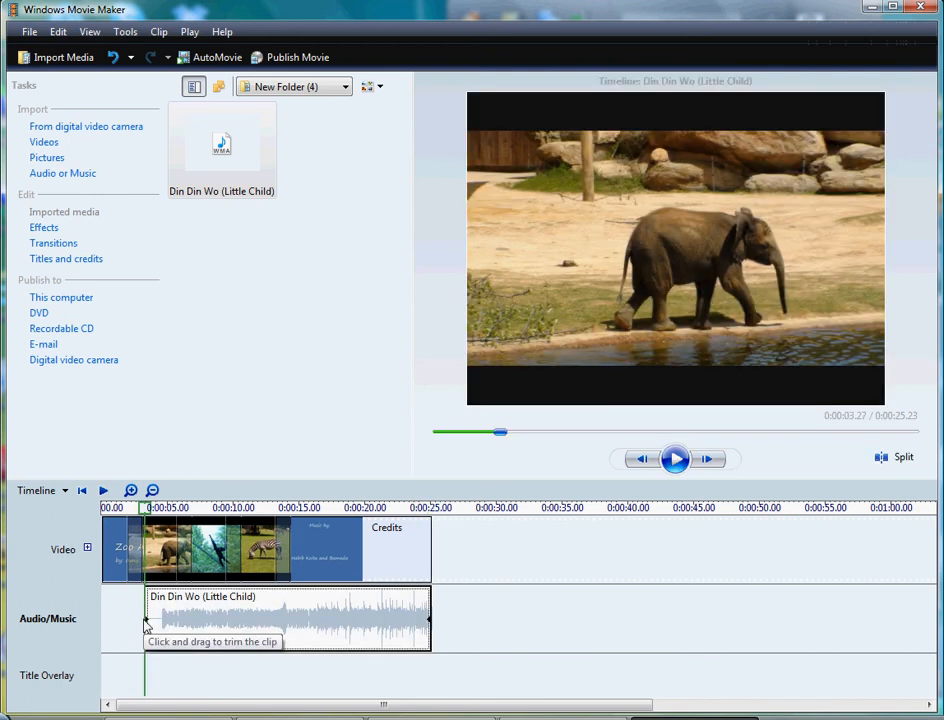
pyautogui.click(122, 600)
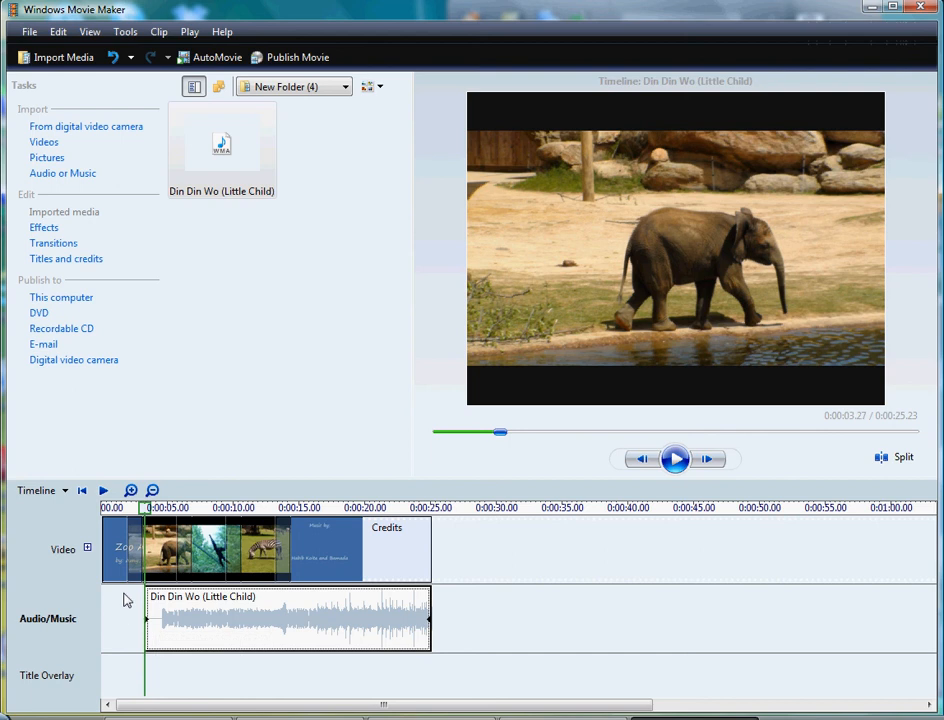
pyautogui.moveTo(147, 518); pyautogui.dragTo(133, 518)
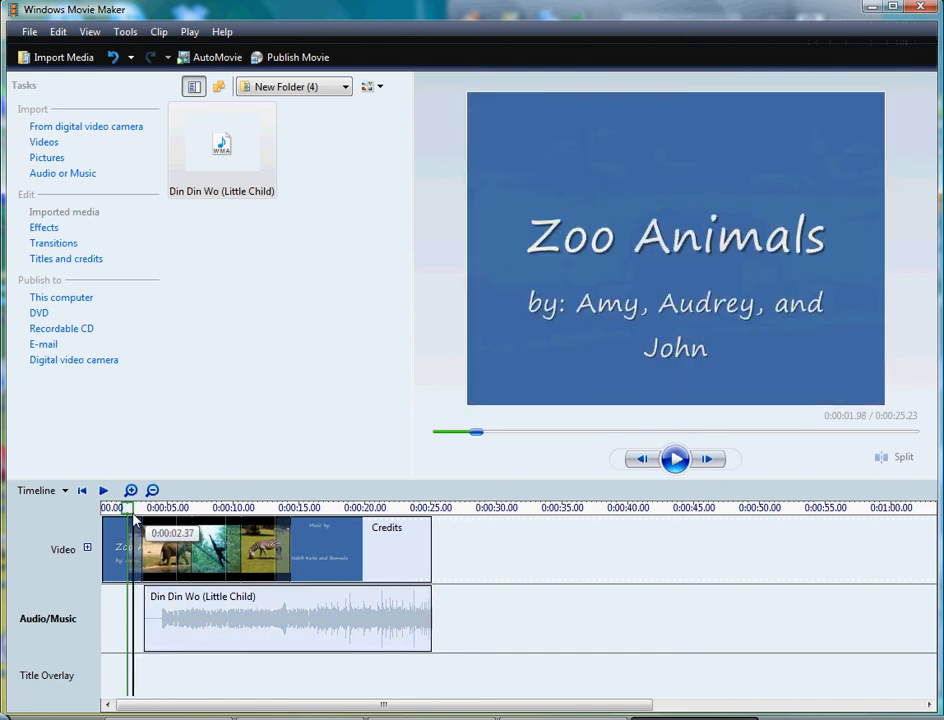
pyautogui.click(146, 623)
pyautogui.click(128, 622)
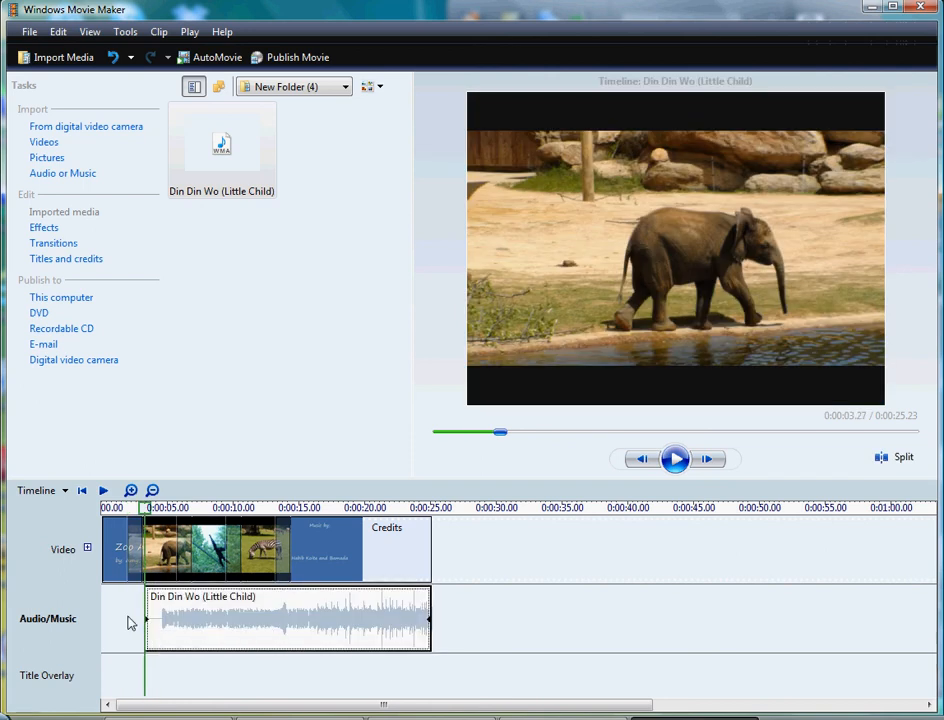
pyautogui.click(250, 377)
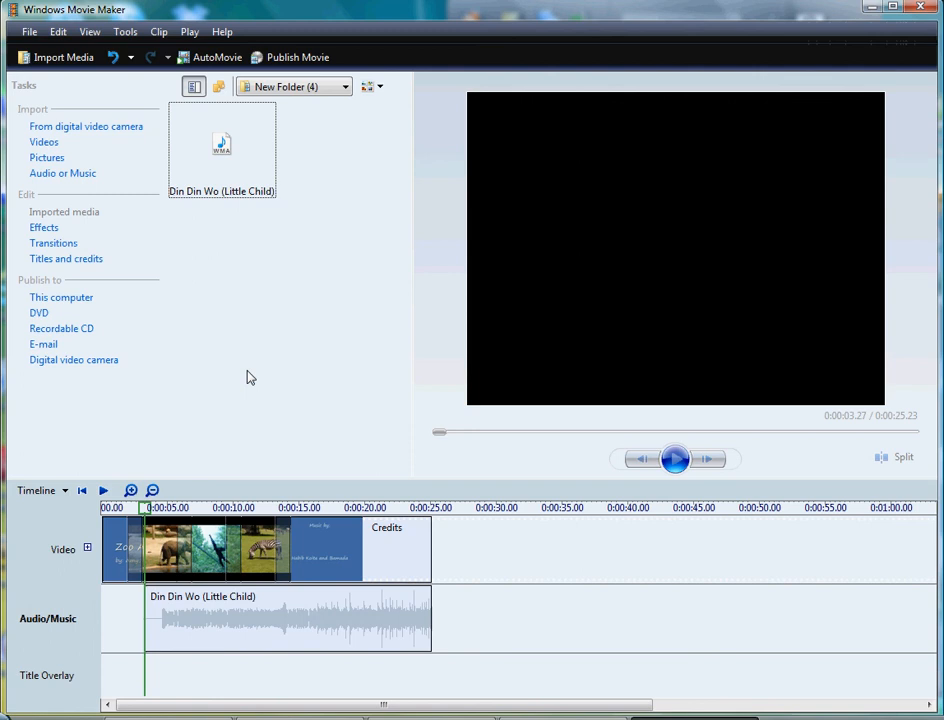